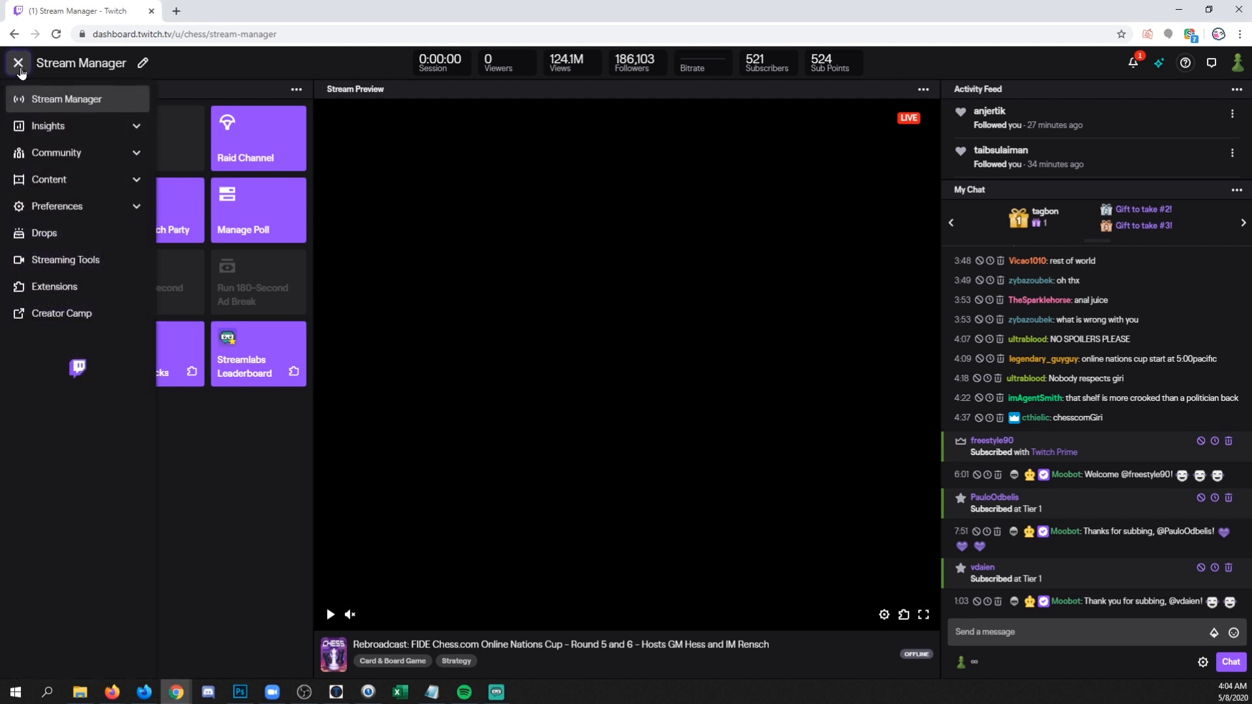
Open the past broadcast "Rozman vs Coleman | IM Not A GM Speed Chess Championship" from Video Producer in the Highlighter
{"action": "left_click", "coordinate": [115, 185]}
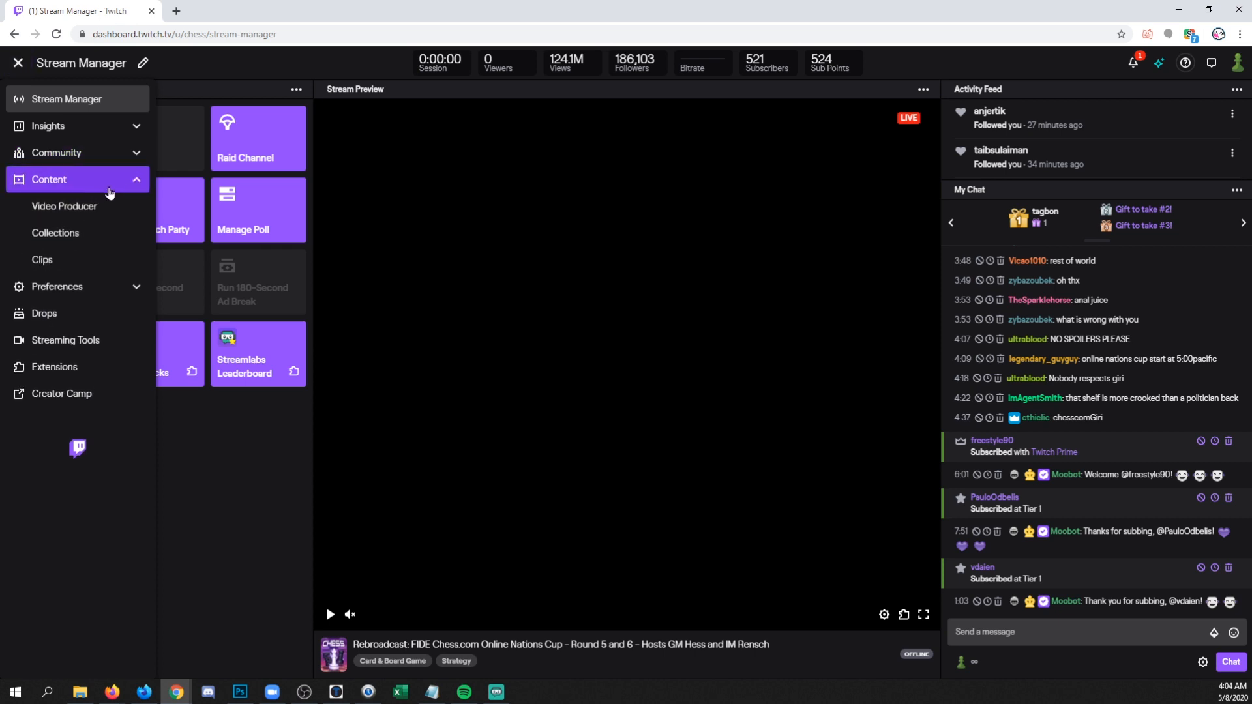
{"action": "left_click", "coordinate": [91, 206]}
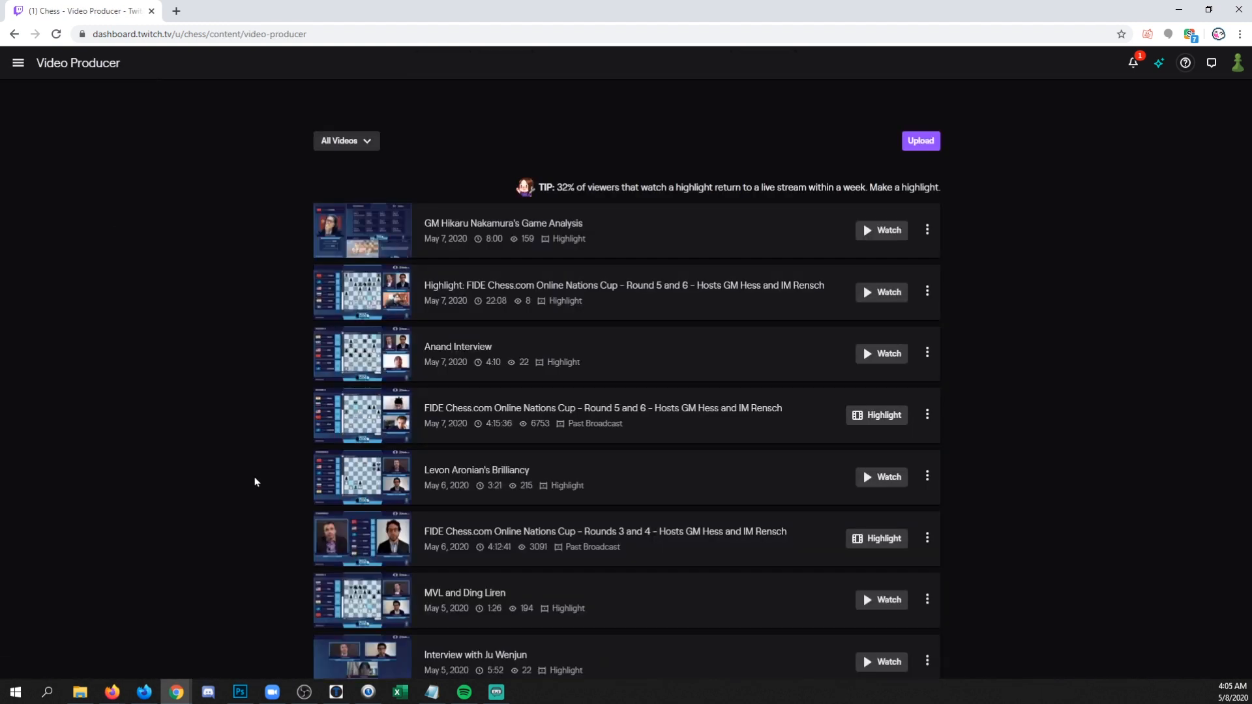
{"action": "scroll", "coordinate": [257, 469], "scroll_direction": "down", "scroll_amount": 10}
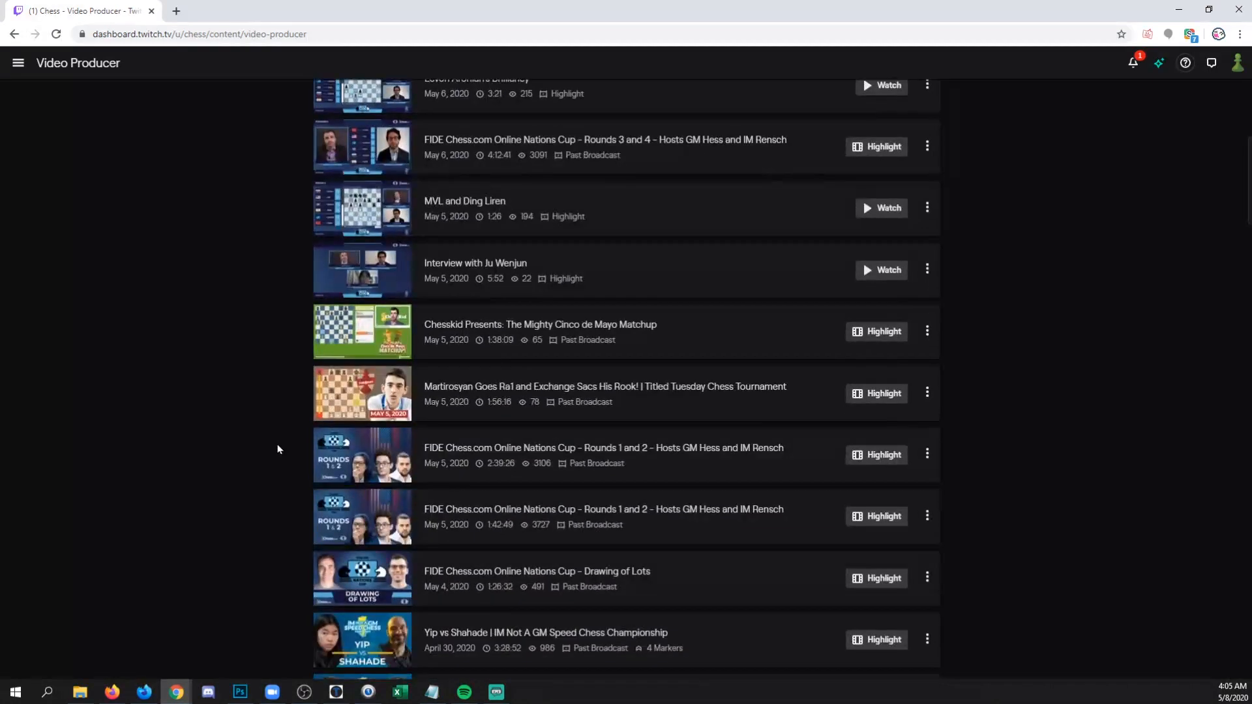
{"action": "scroll", "coordinate": [280, 433], "scroll_direction": "down", "scroll_amount": 1}
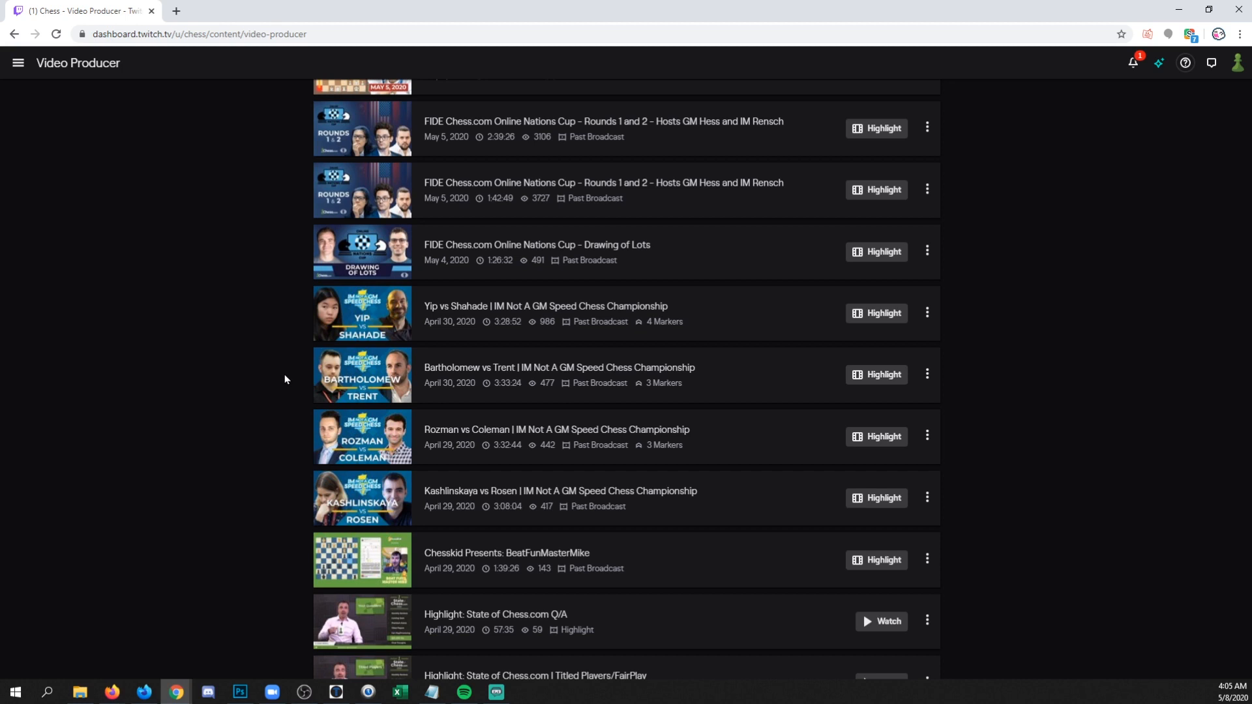
{"action": "left_click", "coordinate": [888, 437]}
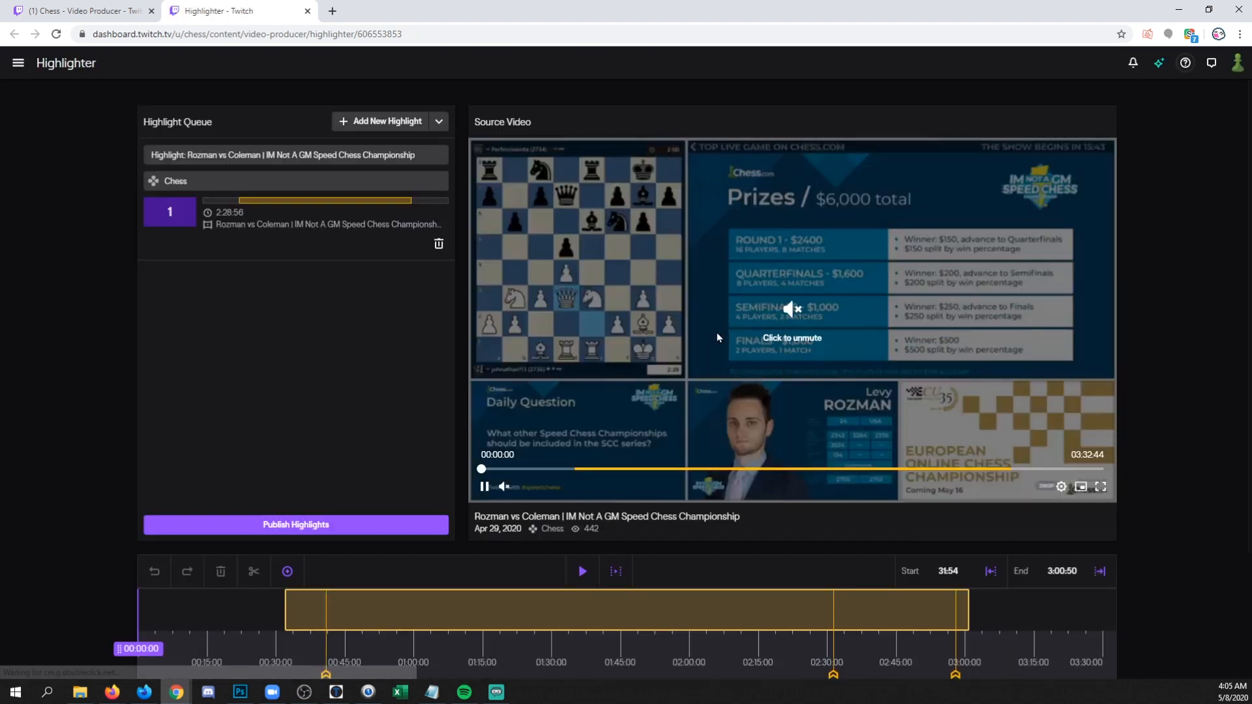
Check the markers on the highlight timeline and jump playback to the first one at 40:59
{"action": "scroll", "coordinate": [749, 319], "scroll_direction": "down", "scroll_amount": 2}
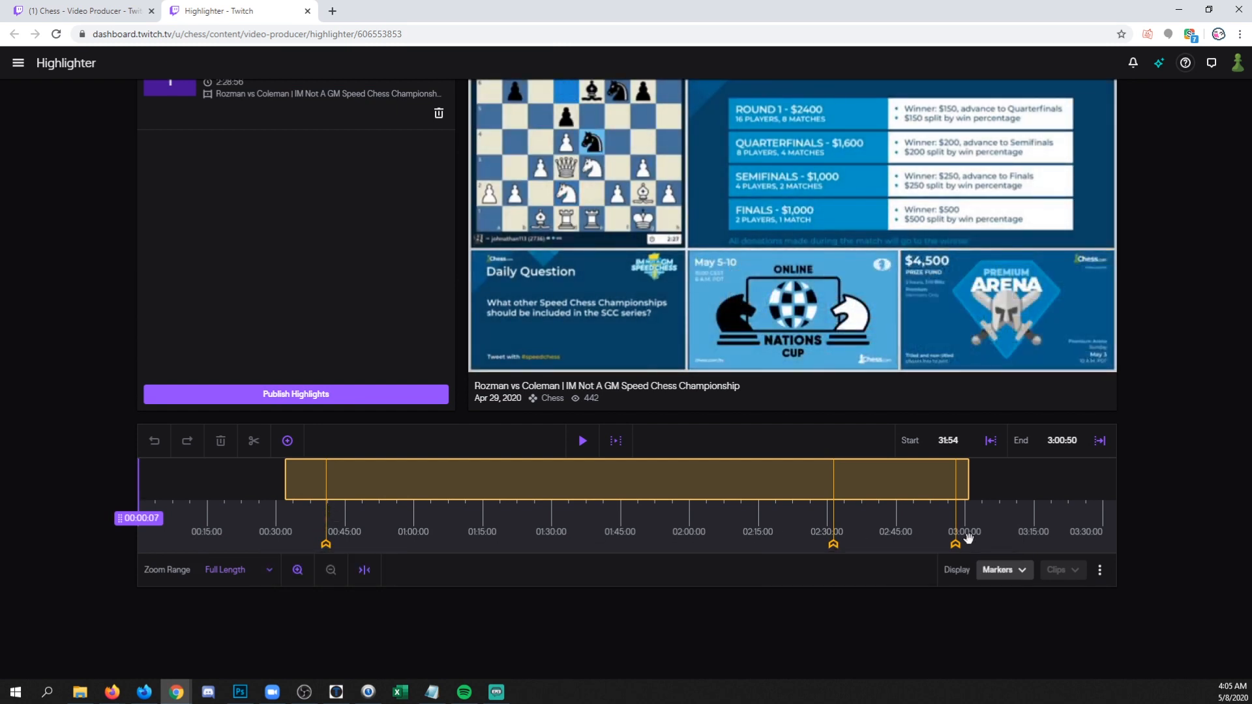
{"action": "mouse_move", "coordinate": [960, 553]}
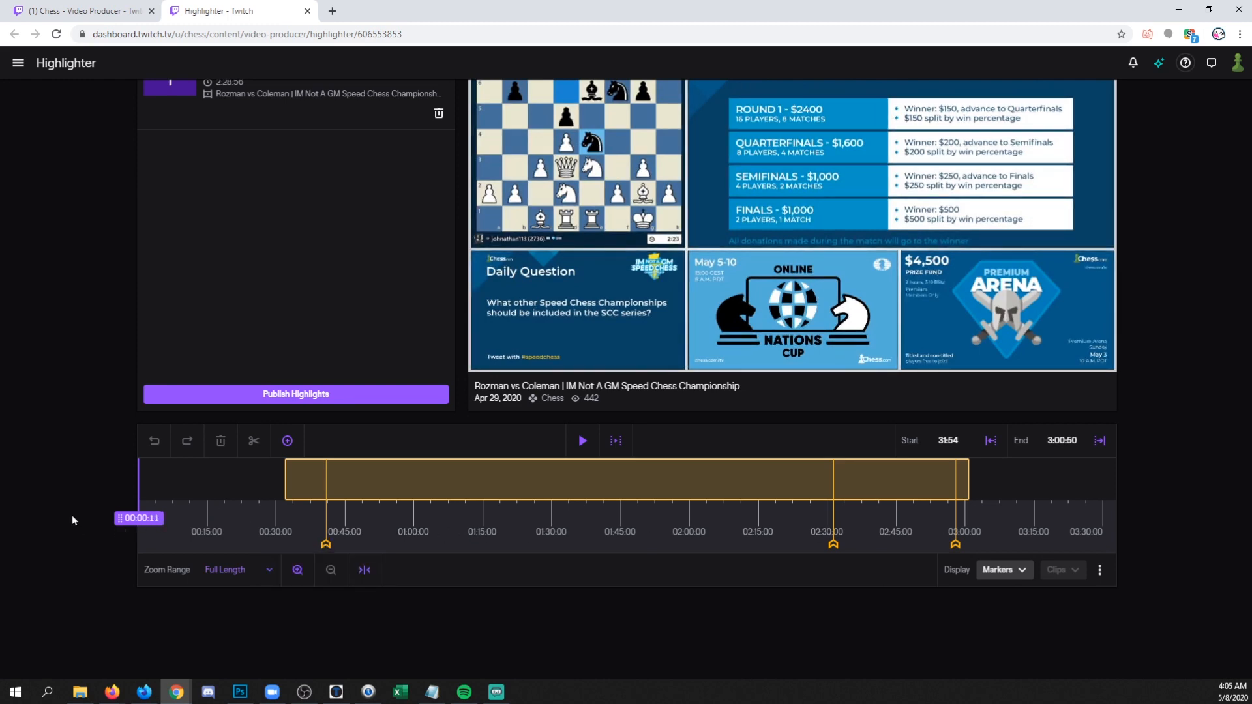
{"action": "scroll", "coordinate": [72, 515], "scroll_direction": "up", "scroll_amount": 1}
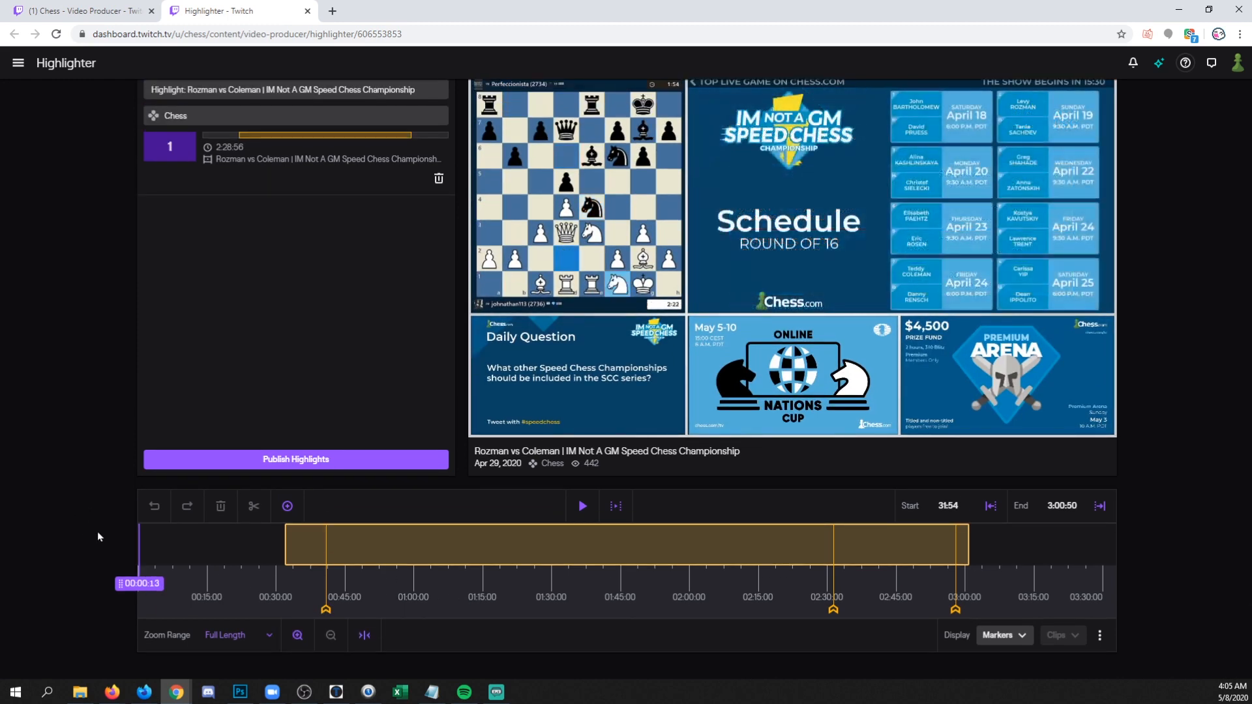
{"action": "scroll", "coordinate": [114, 516], "scroll_direction": "up", "scroll_amount": 1}
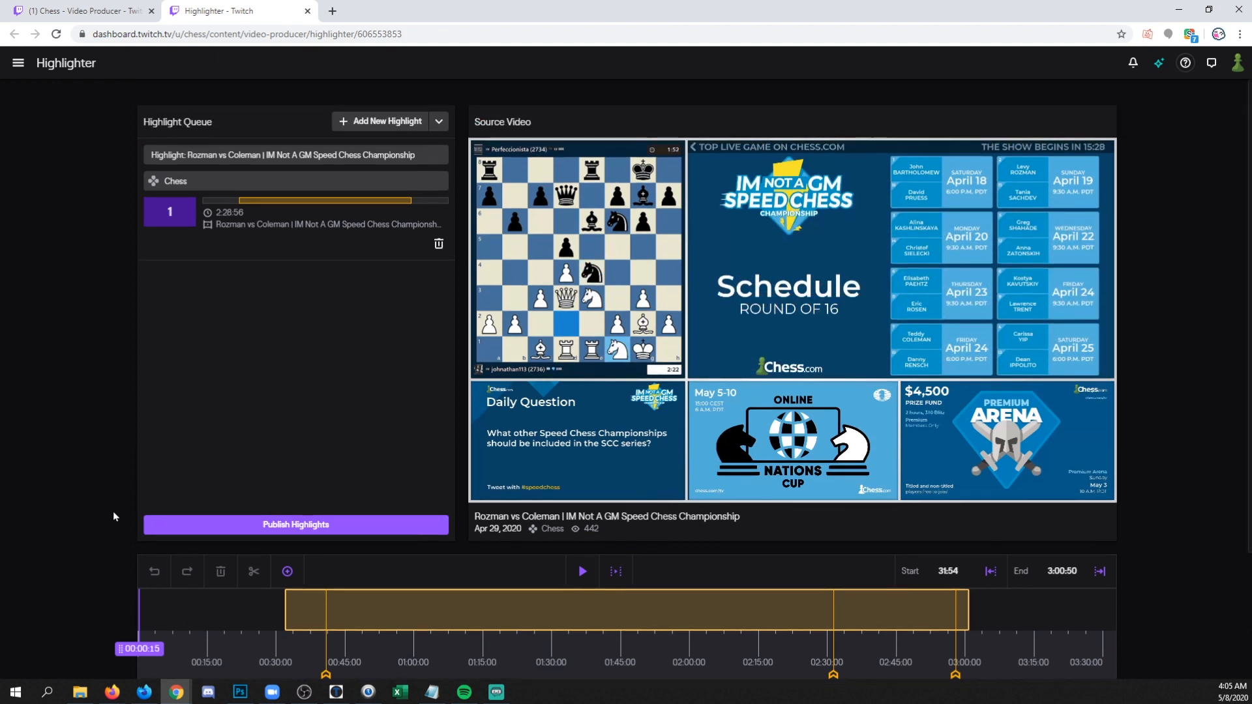
{"action": "scroll", "coordinate": [114, 516], "scroll_direction": "down", "scroll_amount": 1}
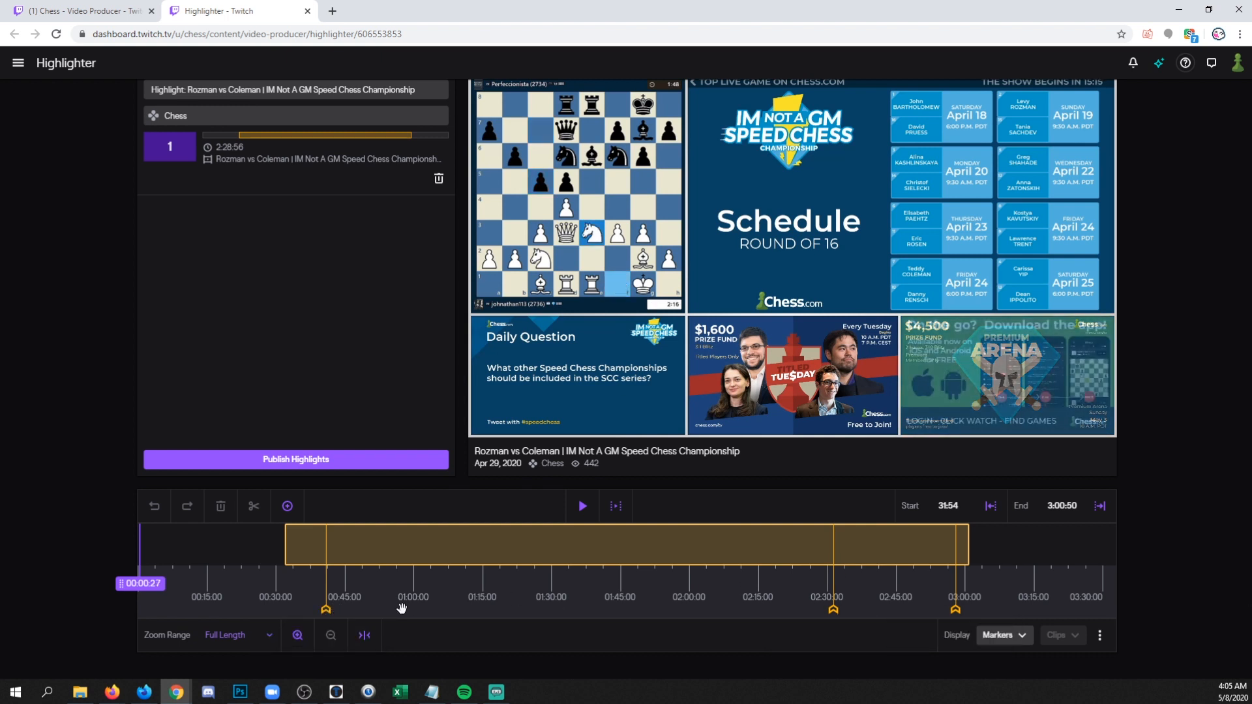
{"action": "mouse_move", "coordinate": [329, 616]}
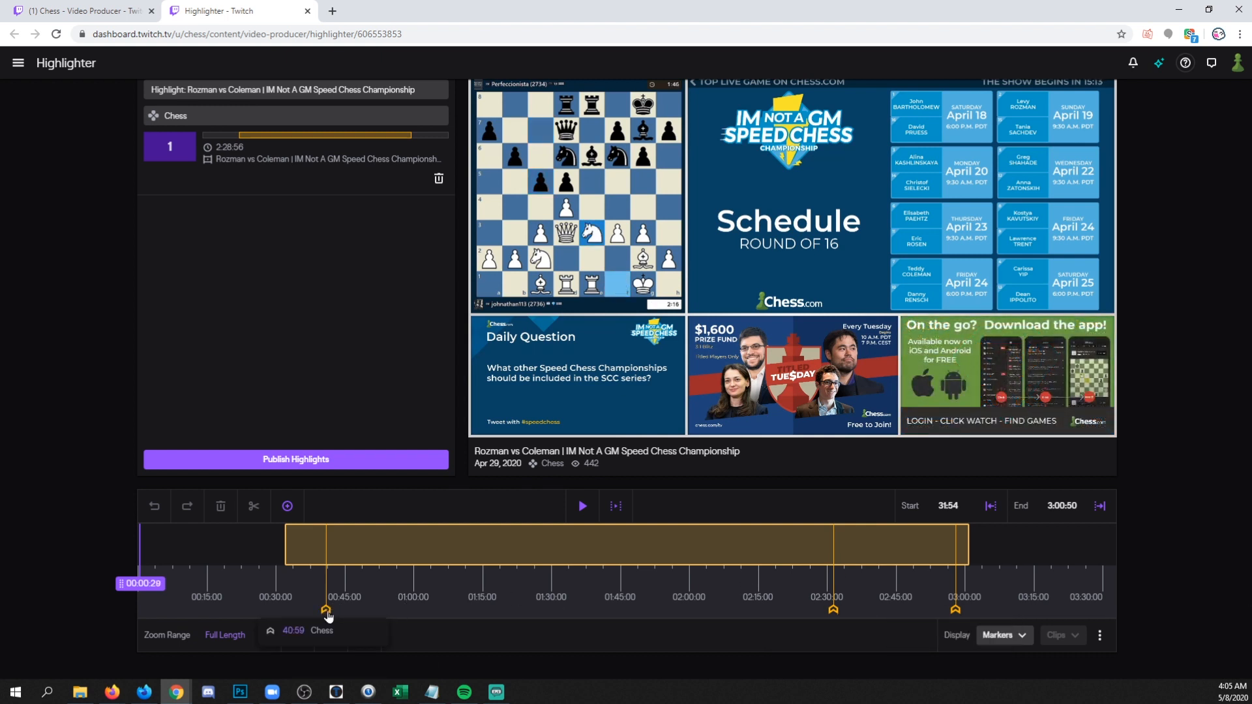
{"action": "left_click", "coordinate": [326, 610]}
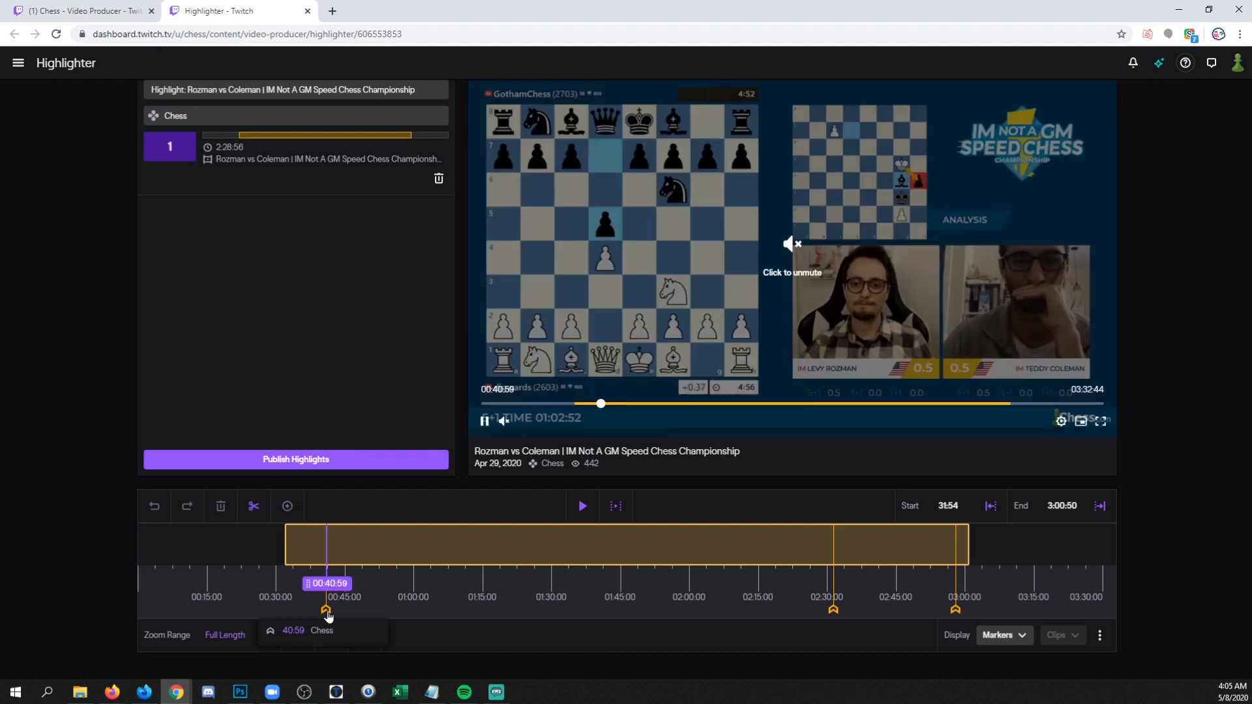
Review the moment before the first marker from 40:01 and trim the highlight segment to run from 40:07 to 40:45
{"action": "scroll", "coordinate": [1207, 440], "scroll_direction": "up", "scroll_amount": 1}
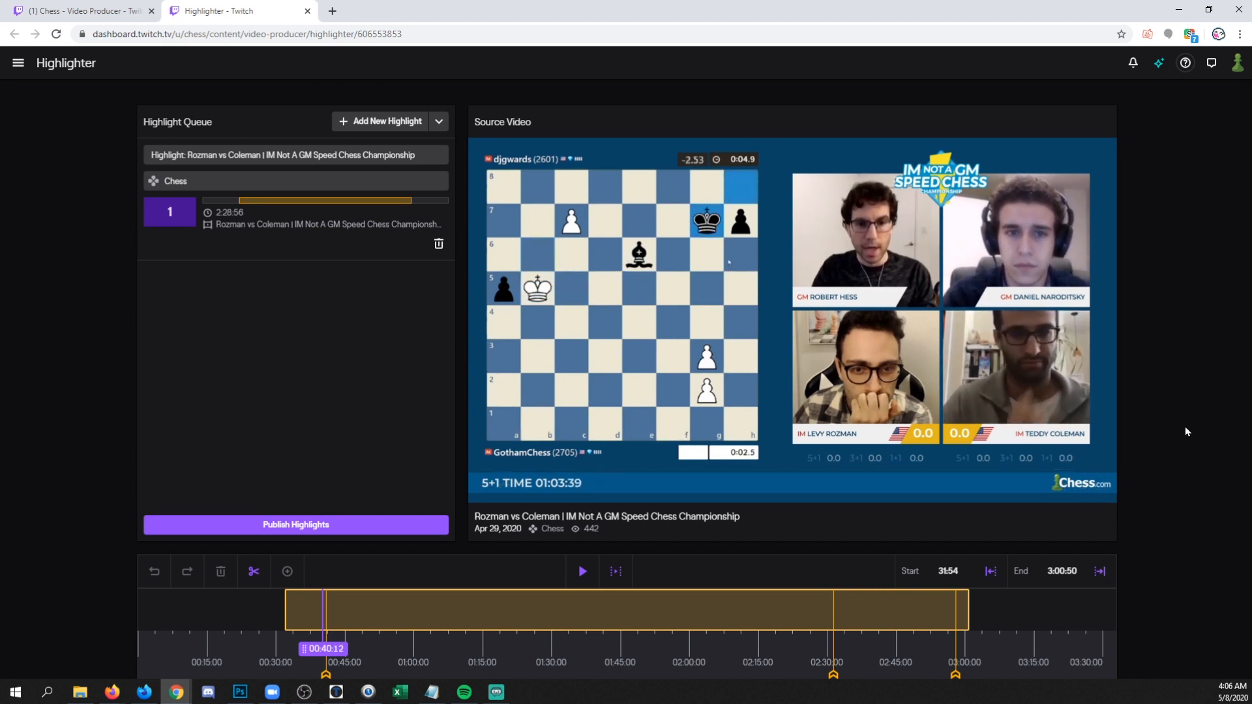
{"action": "mouse_move", "coordinate": [601, 228]}
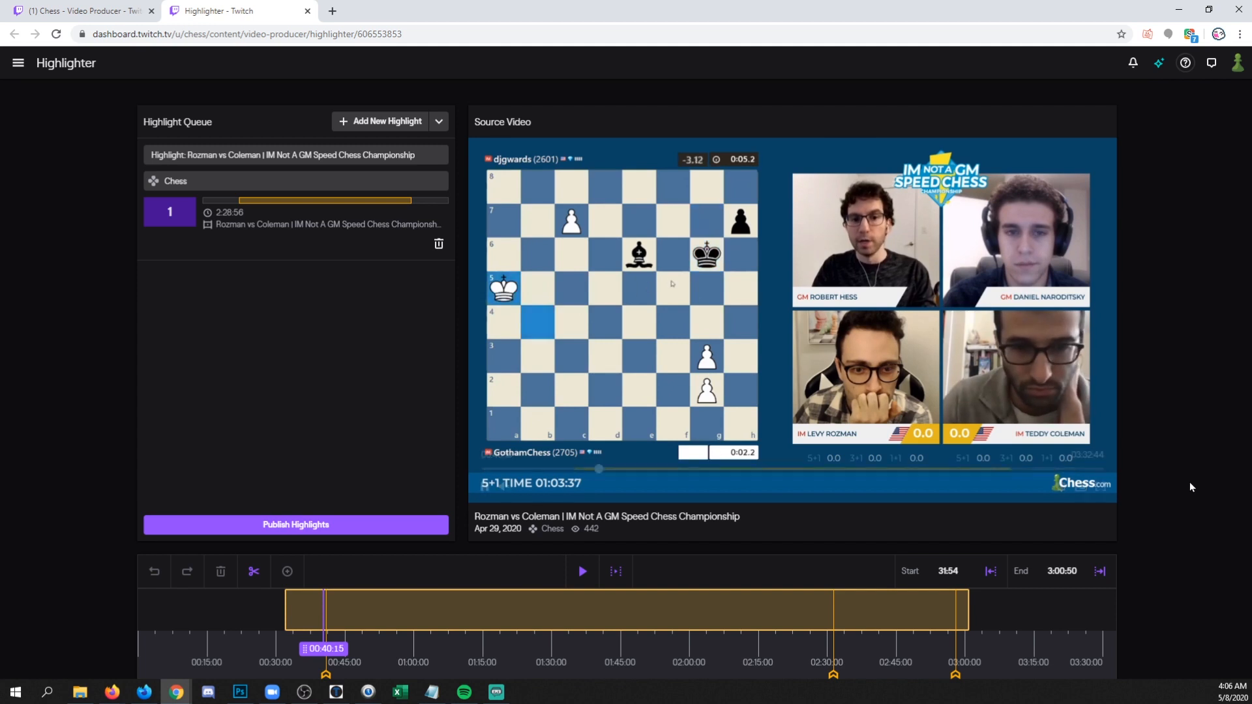
{"action": "scroll", "coordinate": [1191, 485], "scroll_direction": "down", "scroll_amount": 1}
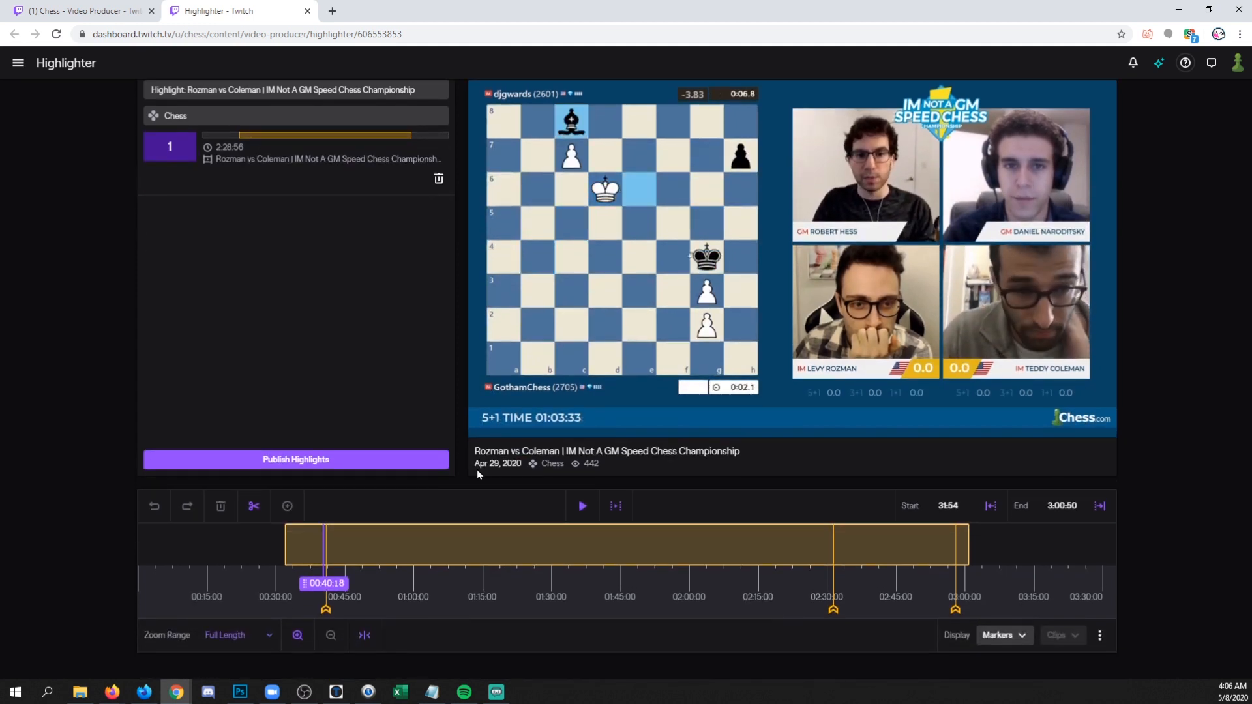
{"action": "scroll", "coordinate": [404, 415], "scroll_direction": "up", "scroll_amount": 1}
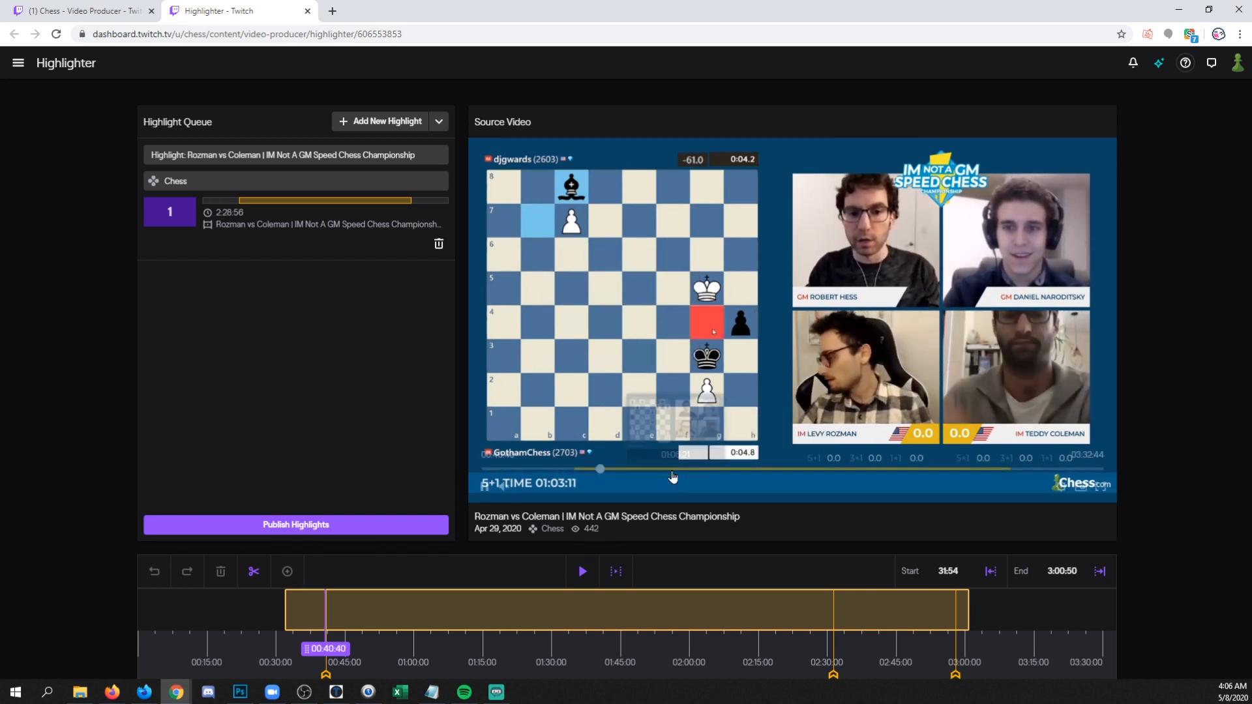
{"action": "left_click", "coordinate": [486, 489]}
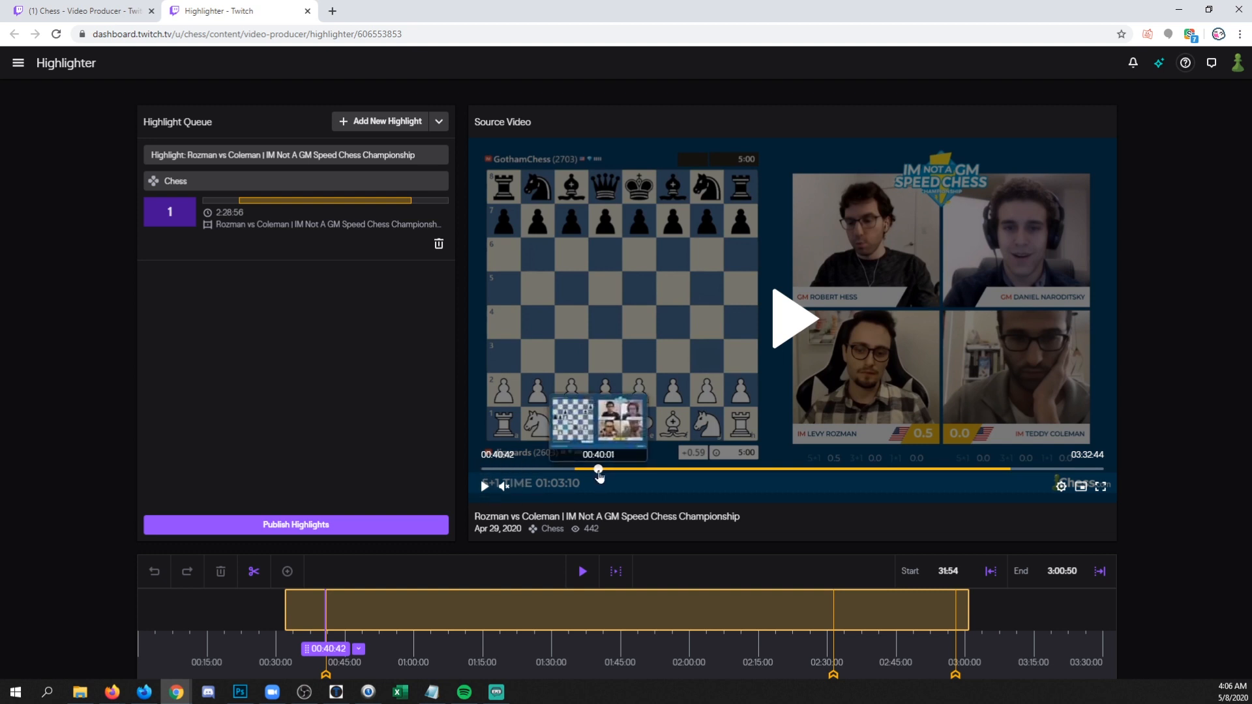
{"action": "left_click", "coordinate": [598, 470]}
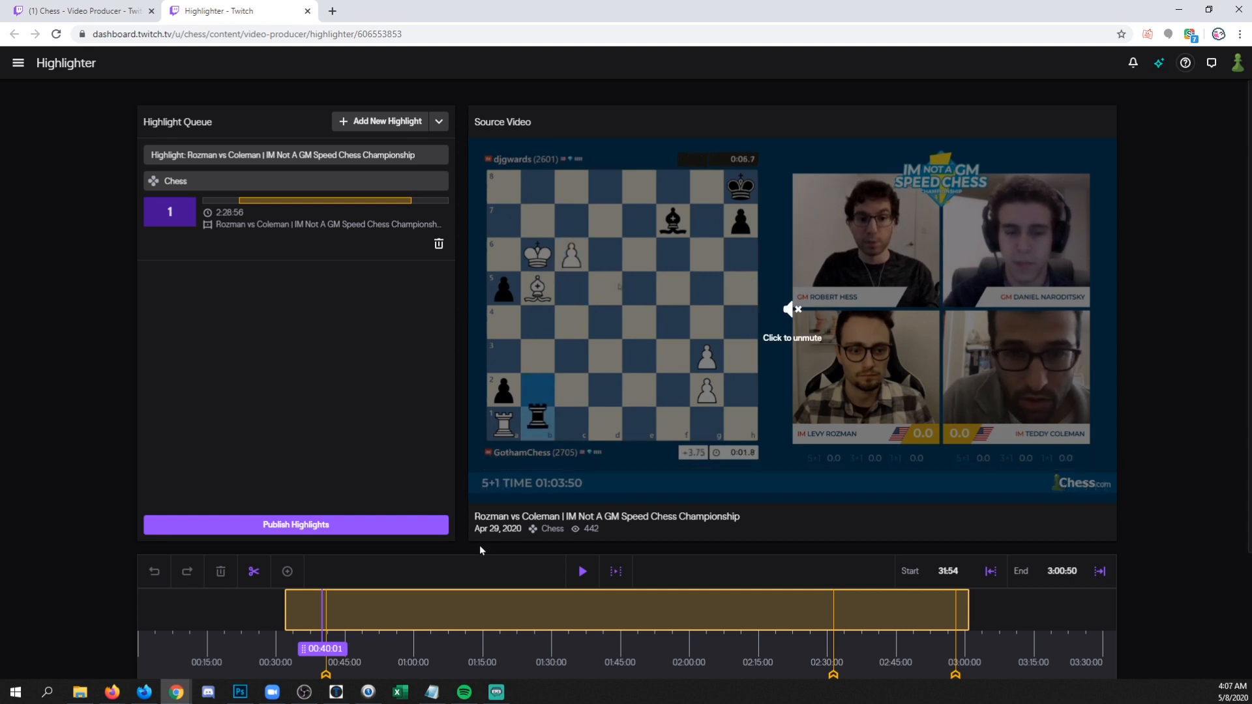
{"action": "scroll", "coordinate": [1040, 444], "scroll_direction": "down", "scroll_amount": 1}
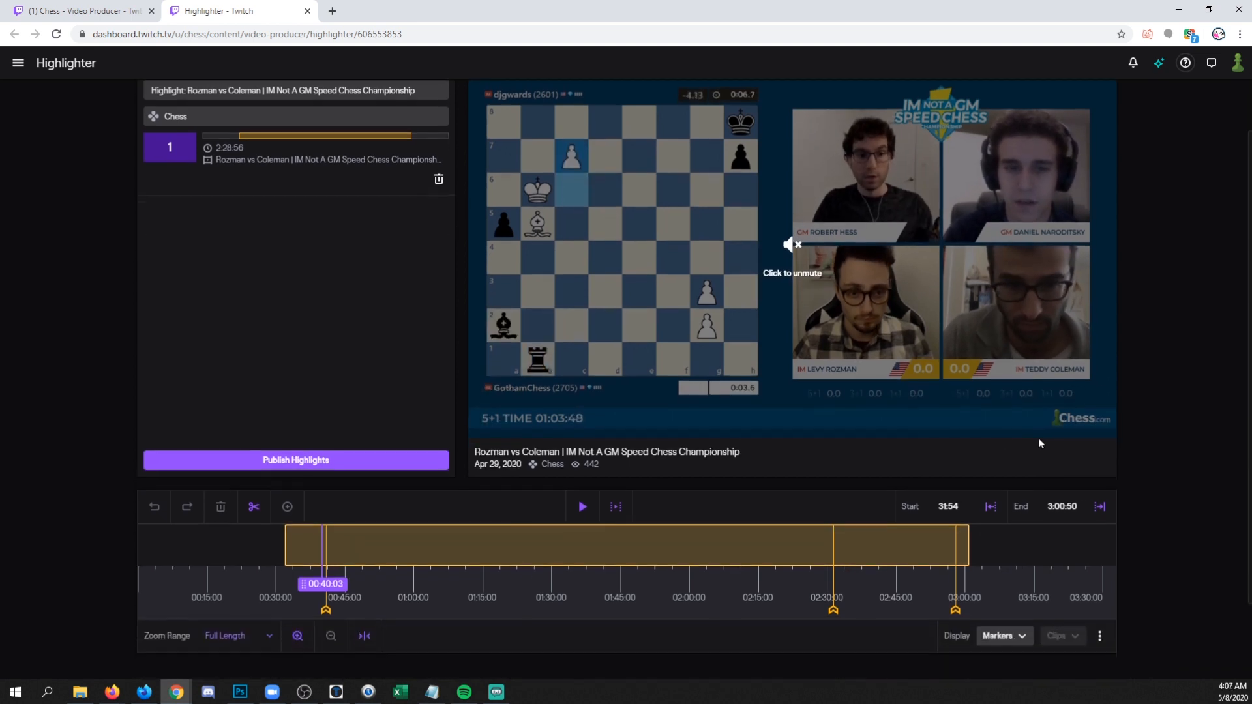
{"action": "left_click", "coordinate": [991, 507]}
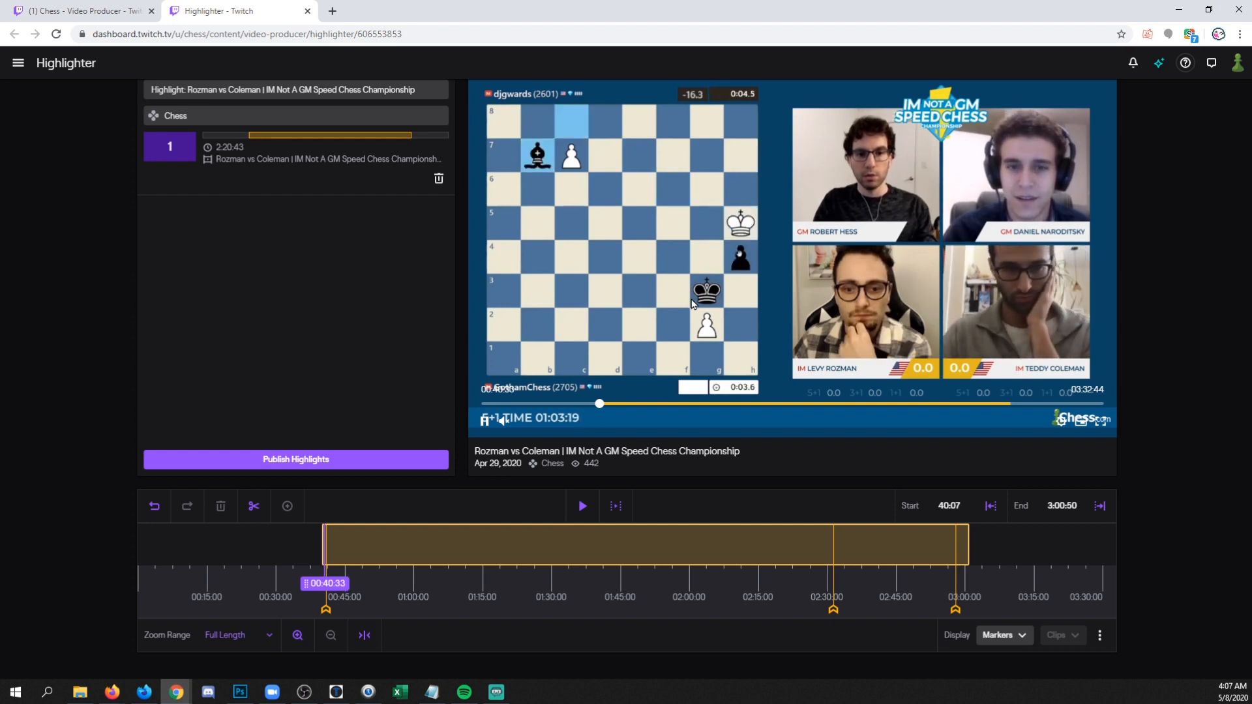
{"action": "left_click", "coordinate": [1100, 507]}
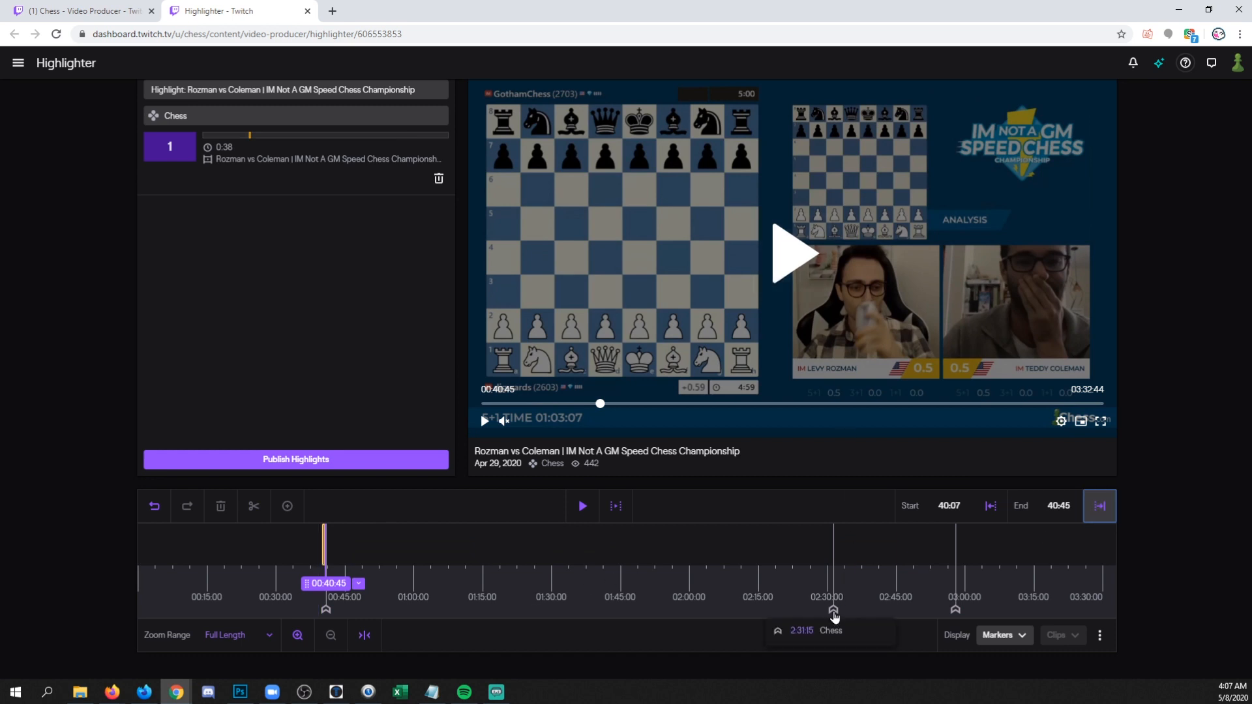
Add a second highlight segment around the 2:31:15 marker, starting at 2:30:47 and ending at 2:31:02
{"action": "left_click", "coordinate": [834, 611]}
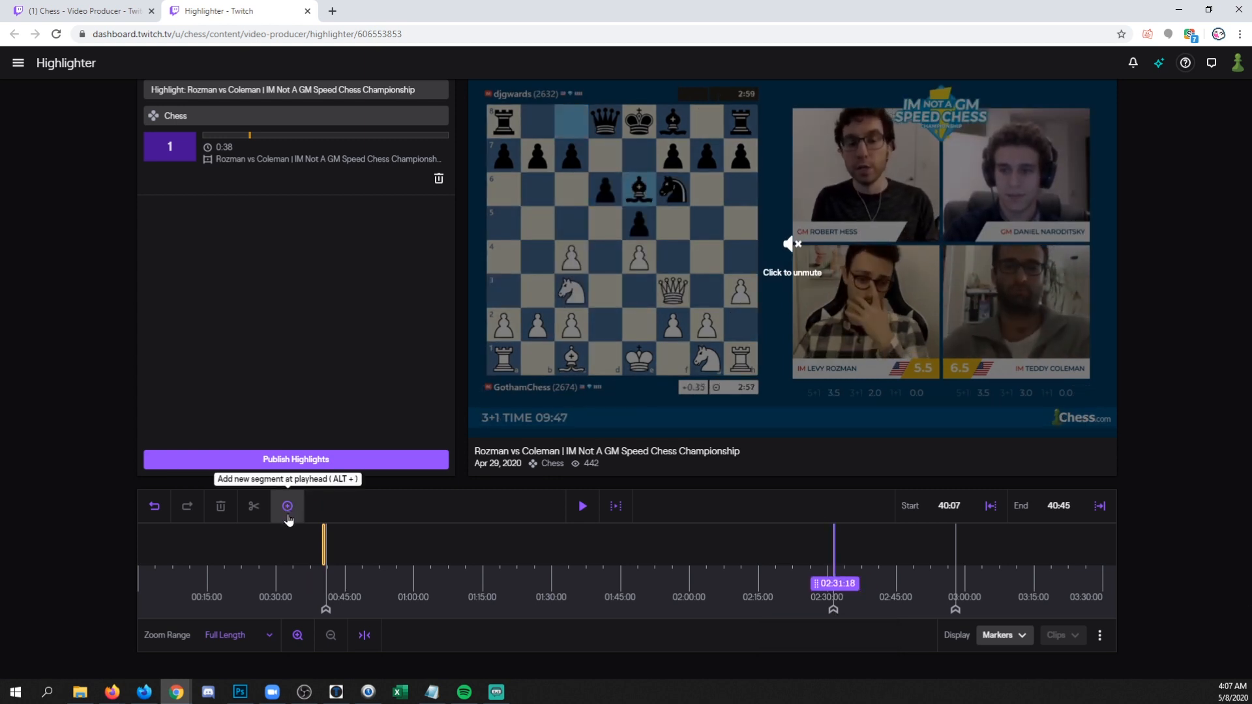
{"action": "left_click", "coordinate": [811, 283]}
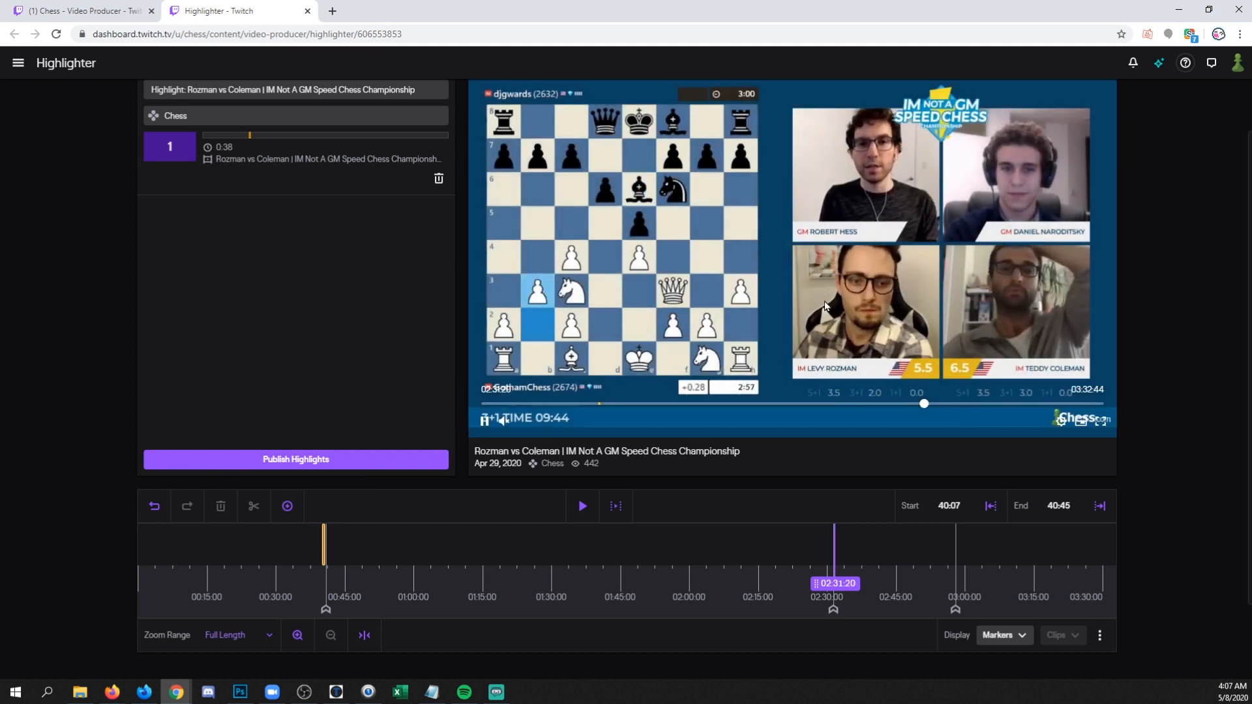
{"action": "key", "text": "Left"}
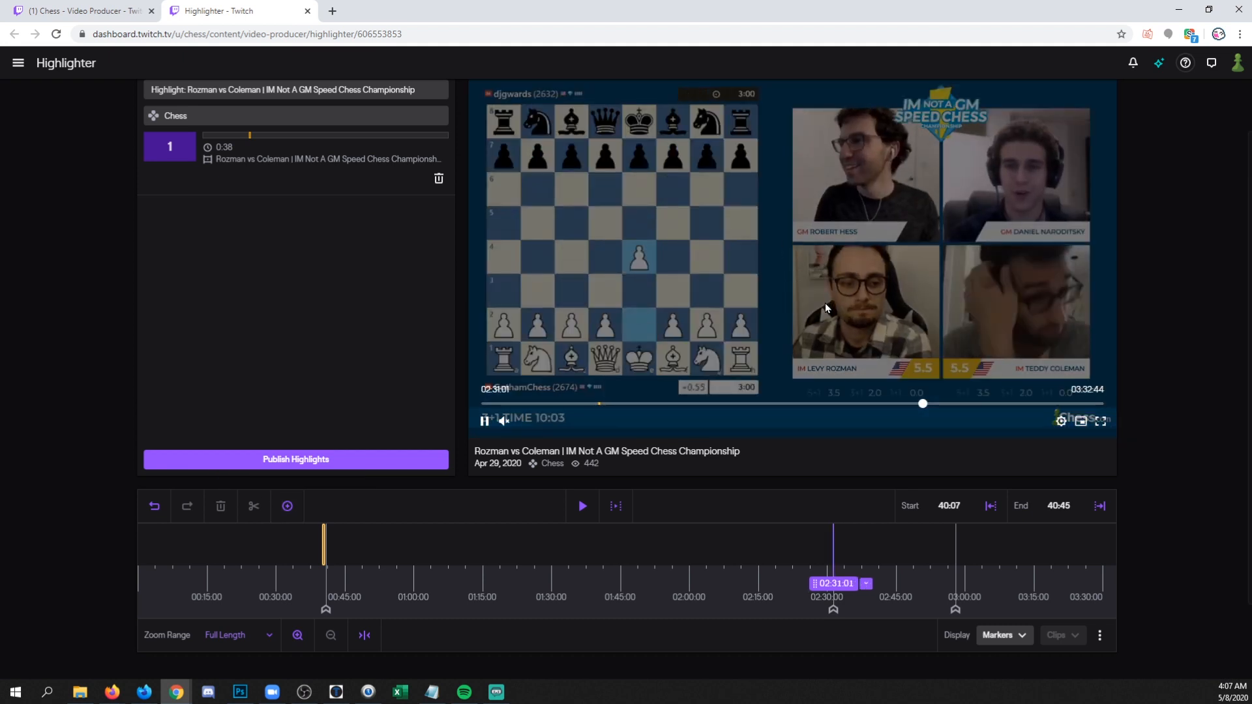
{"action": "key", "text": "Left"}
{"action": "key", "text": "Left"}
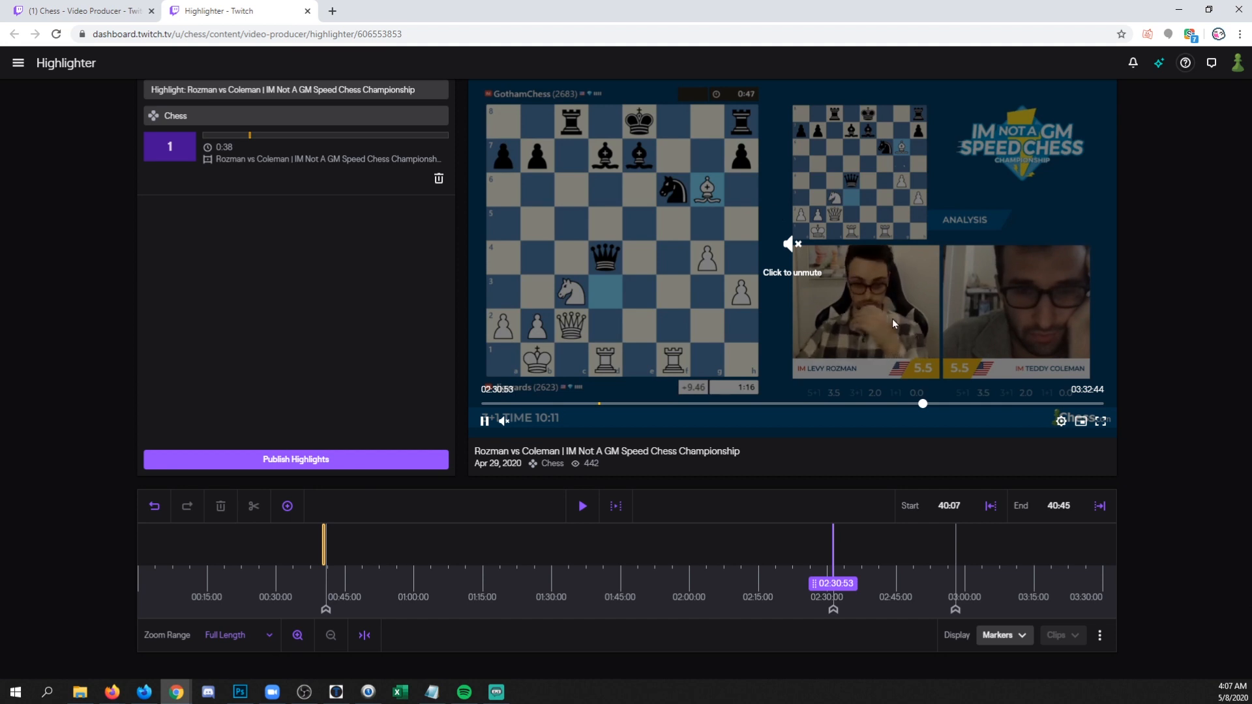
{"action": "key", "text": "Left"}
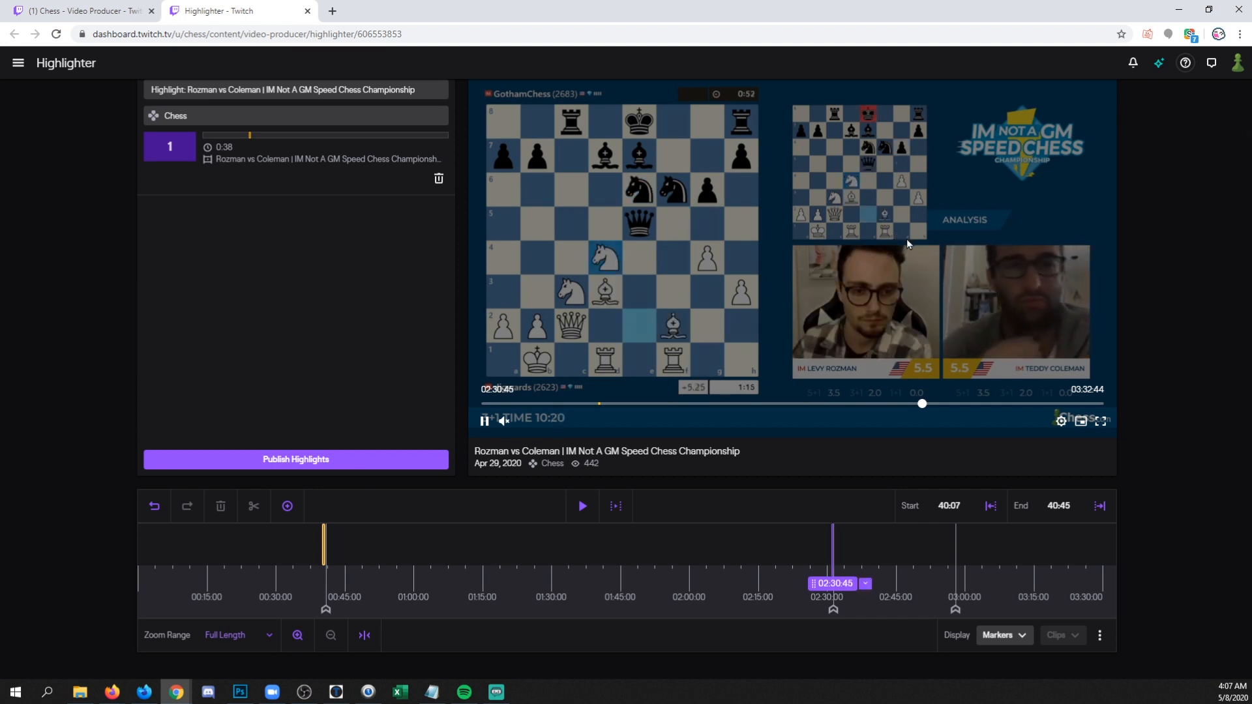
{"action": "key", "text": "Left"}
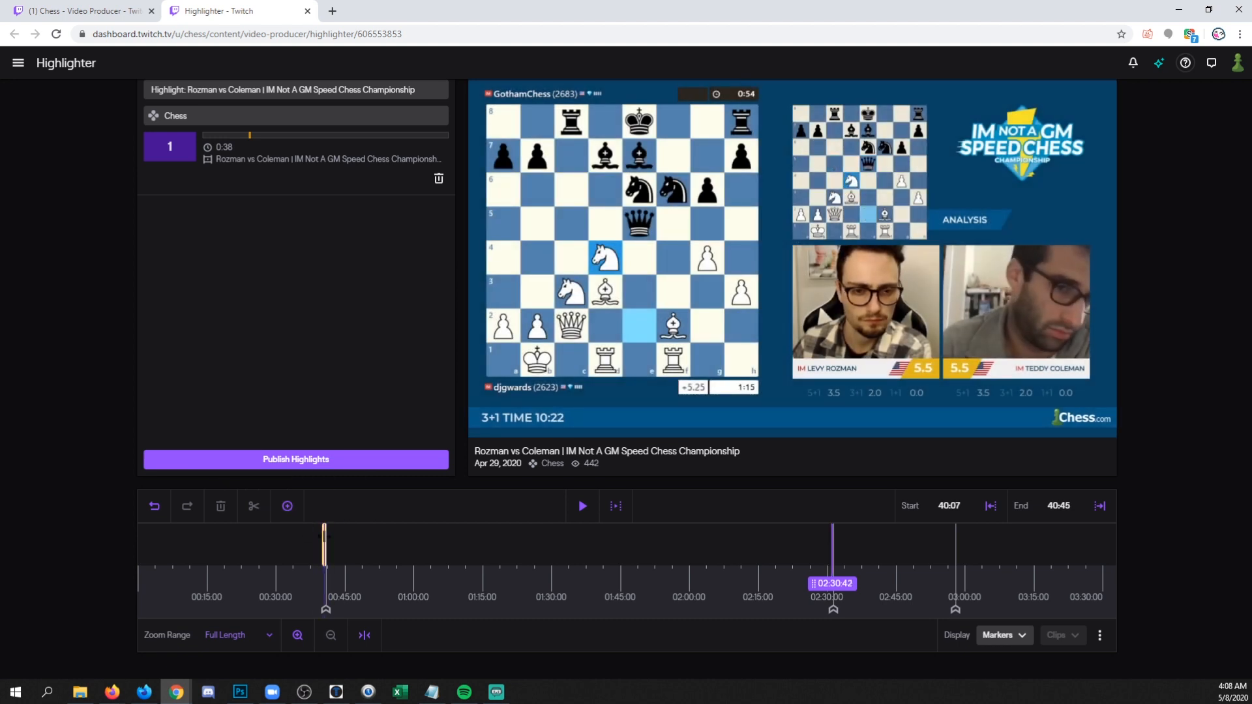
{"action": "left_click", "coordinate": [288, 513]}
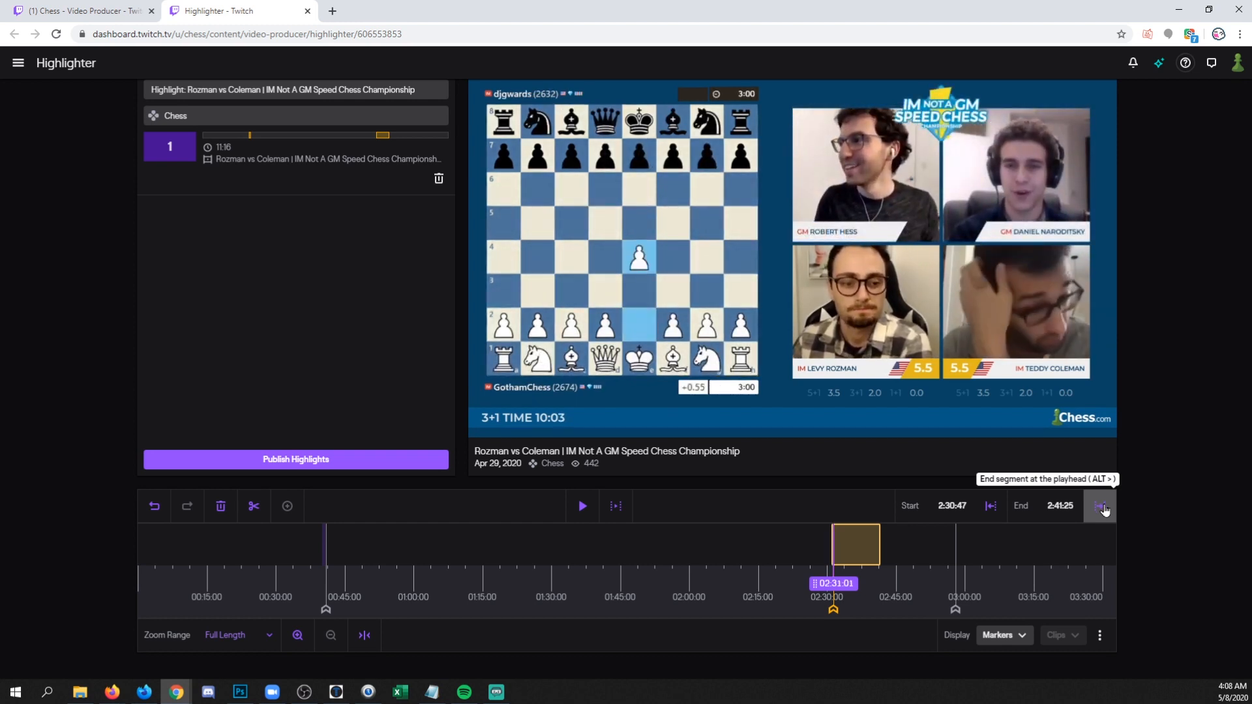
{"action": "left_click", "coordinate": [1103, 508]}
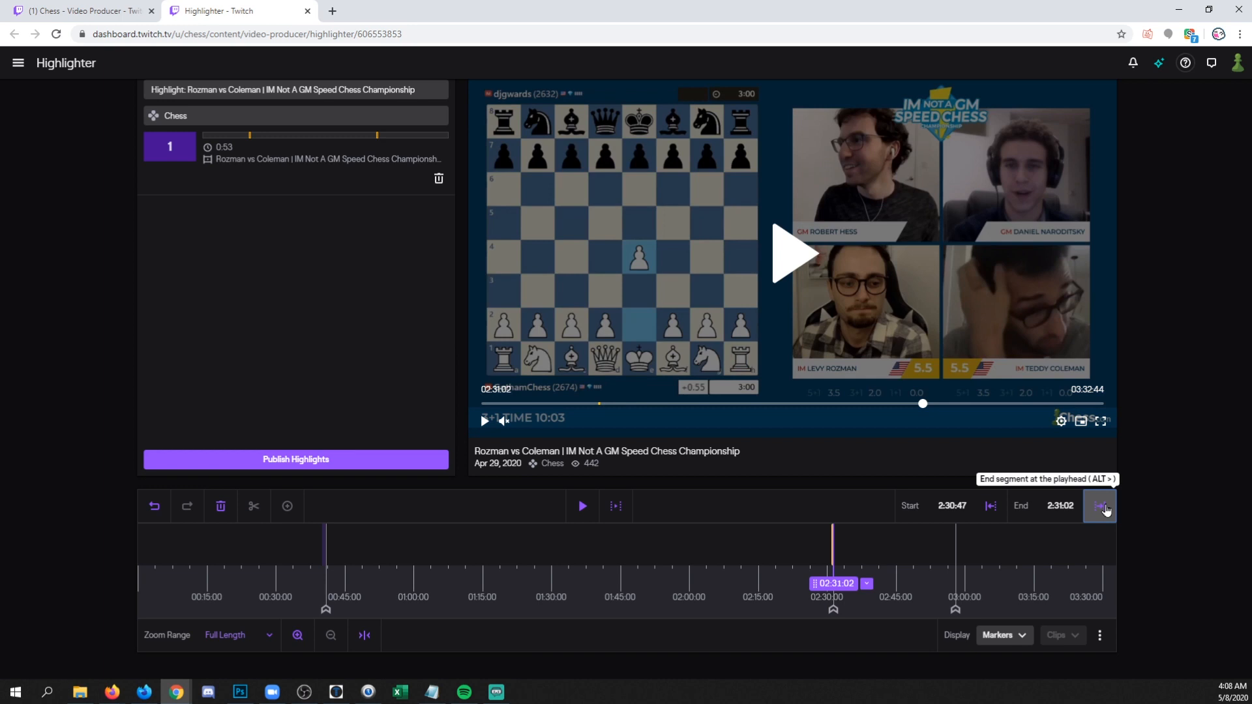
Add a third highlight segment around the 2:57:44 marker, starting at 2:57:29 and ending at 2:57:56
{"action": "left_click", "coordinate": [786, 267]}
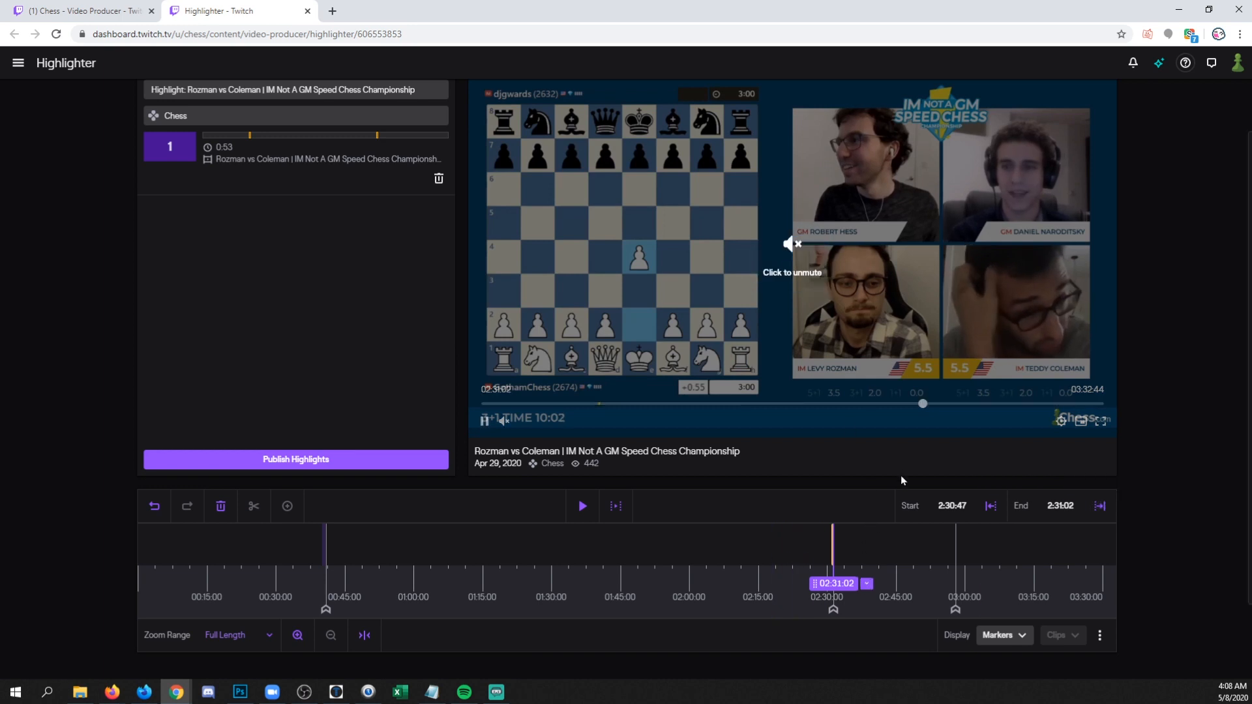
{"action": "mouse_move", "coordinate": [959, 615]}
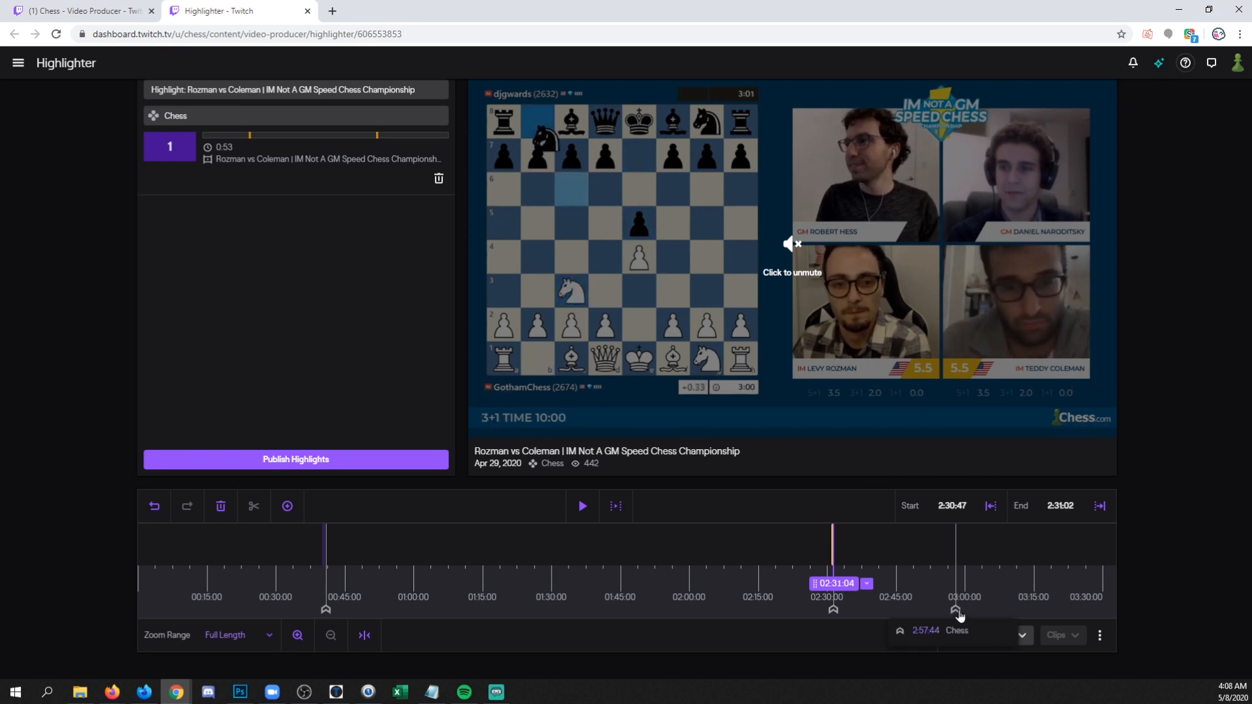
{"action": "left_click", "coordinate": [959, 614]}
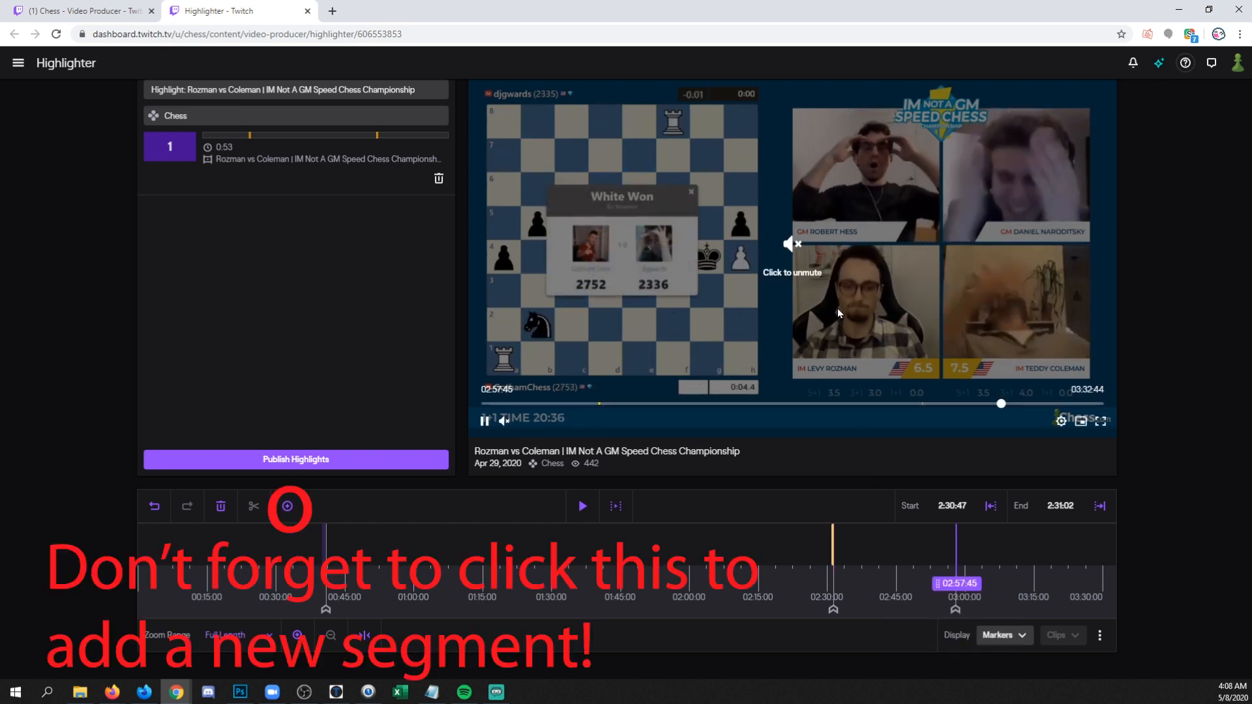
{"action": "left_click", "coordinate": [874, 293]}
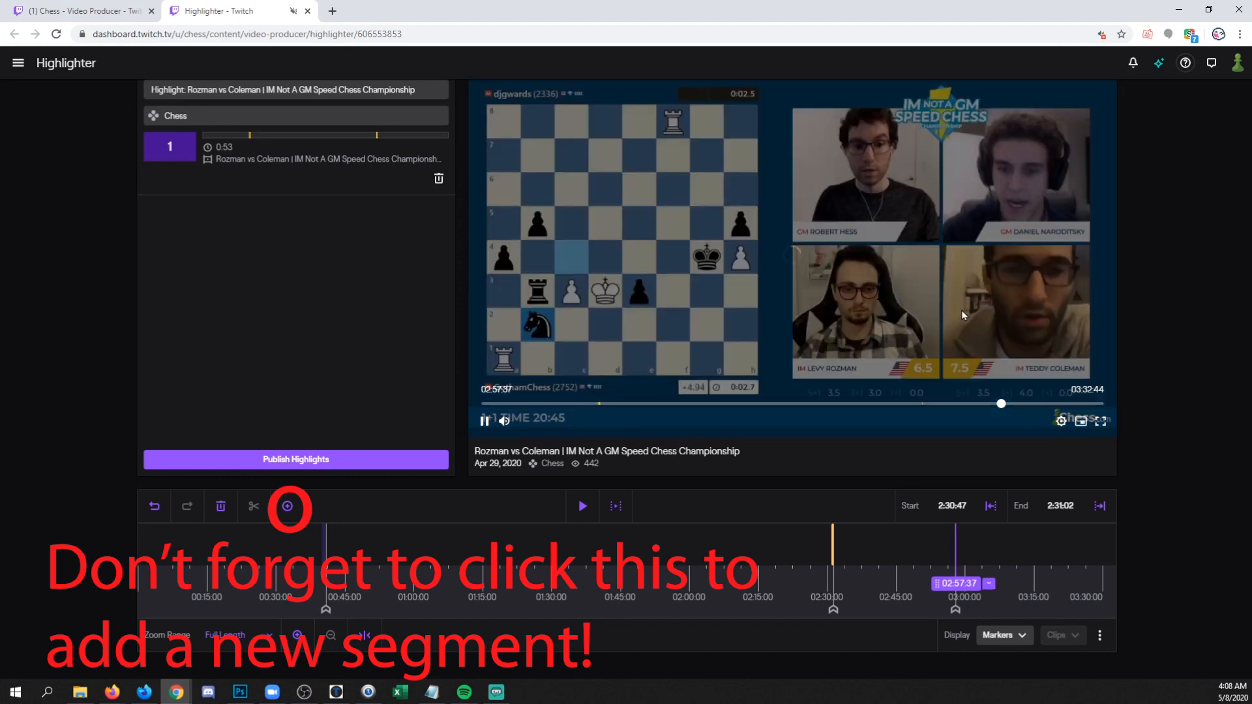
{"action": "left_click", "coordinate": [989, 511]}
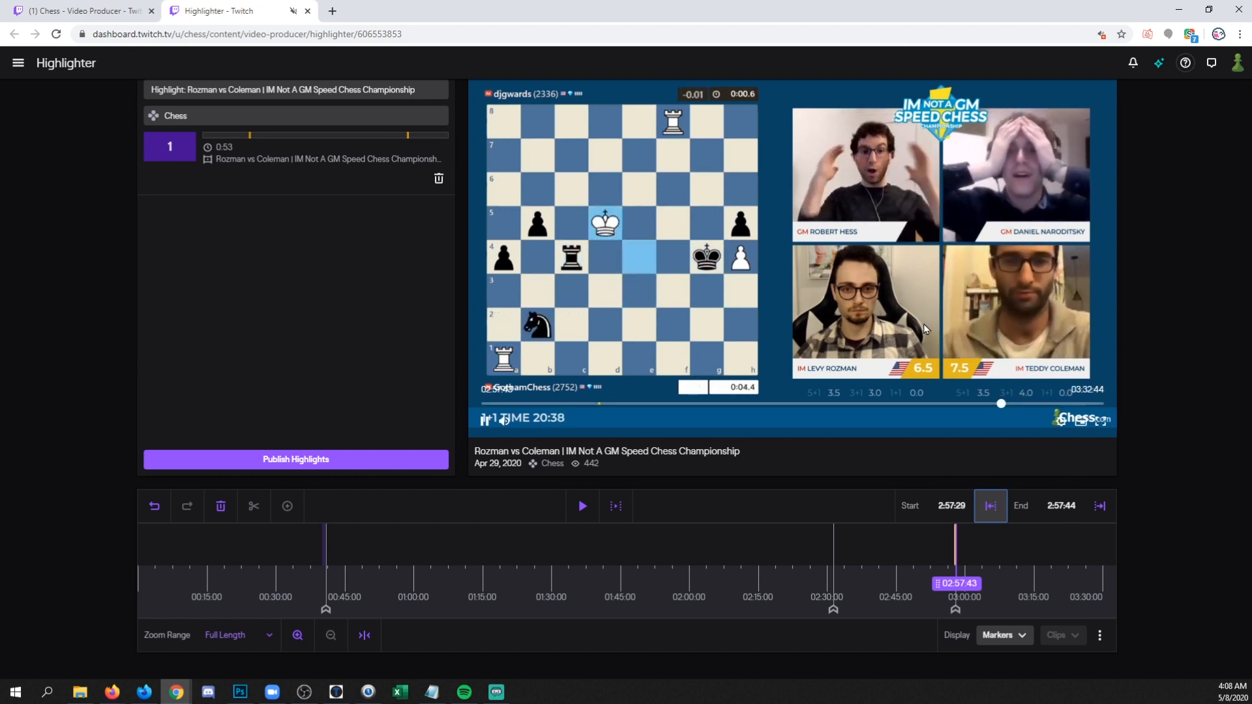
{"action": "left_click", "coordinate": [923, 328]}
{"action": "left_click", "coordinate": [924, 329]}
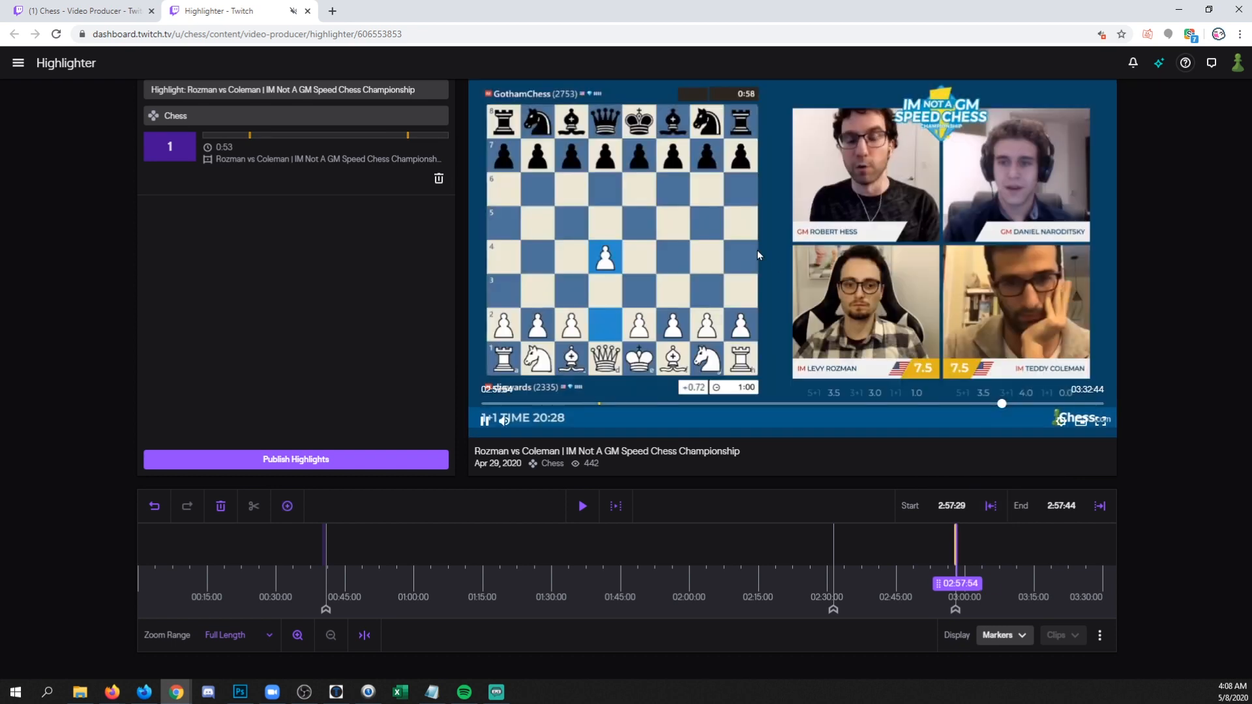
{"action": "left_click", "coordinate": [1100, 506]}
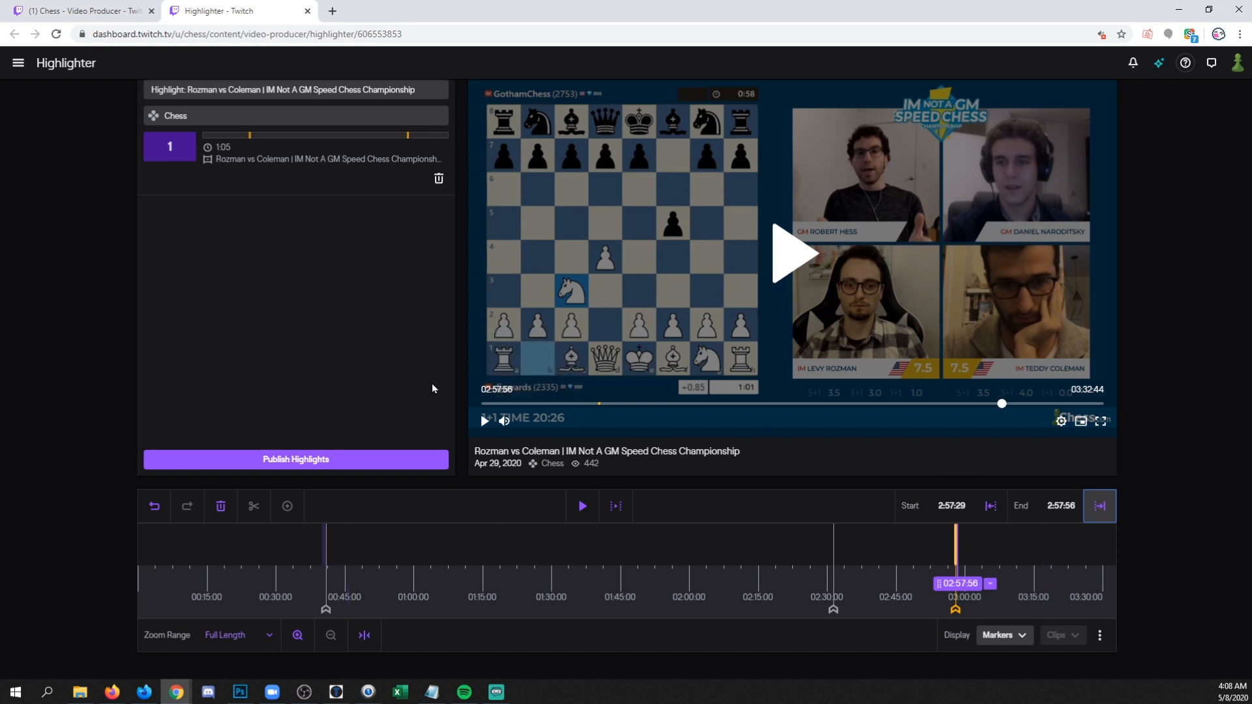
Publish the trimmed segments as one highlight and open its details for editing
{"action": "scroll", "coordinate": [413, 338], "scroll_direction": "up", "scroll_amount": 1}
{"action": "scroll", "coordinate": [393, 366], "scroll_direction": "down", "scroll_amount": 3}
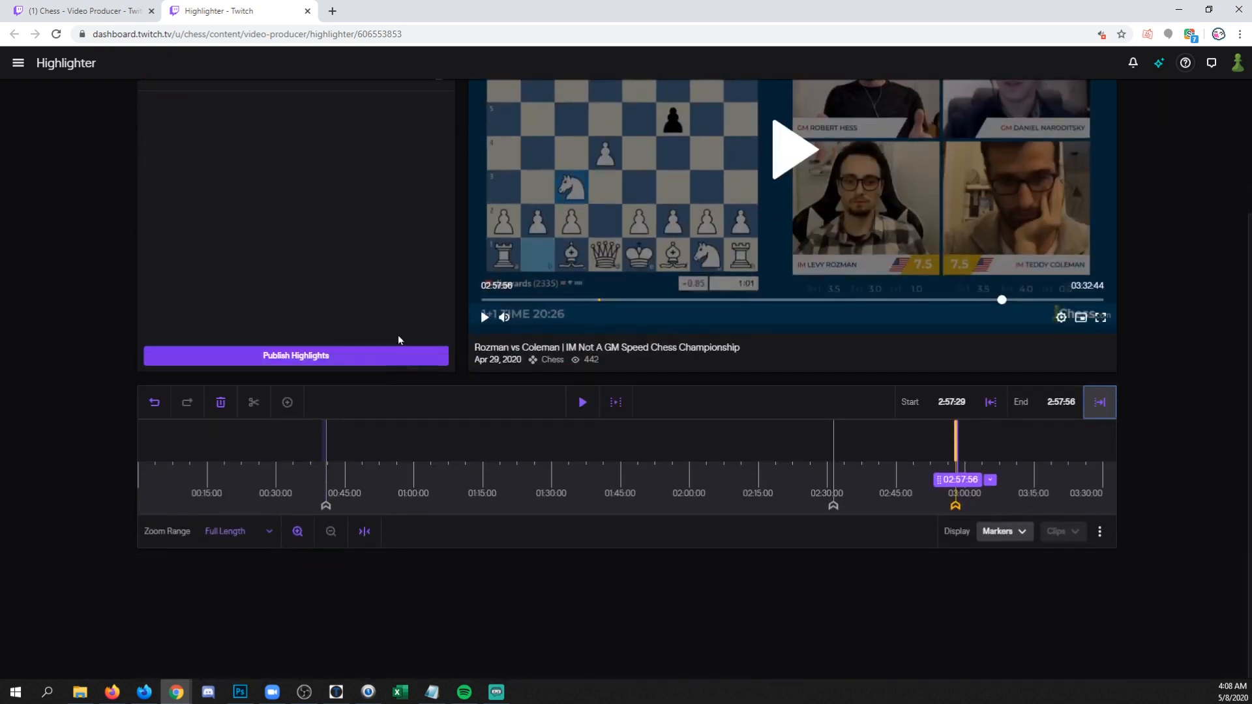
{"action": "scroll", "coordinate": [393, 314], "scroll_direction": "up", "scroll_amount": 3}
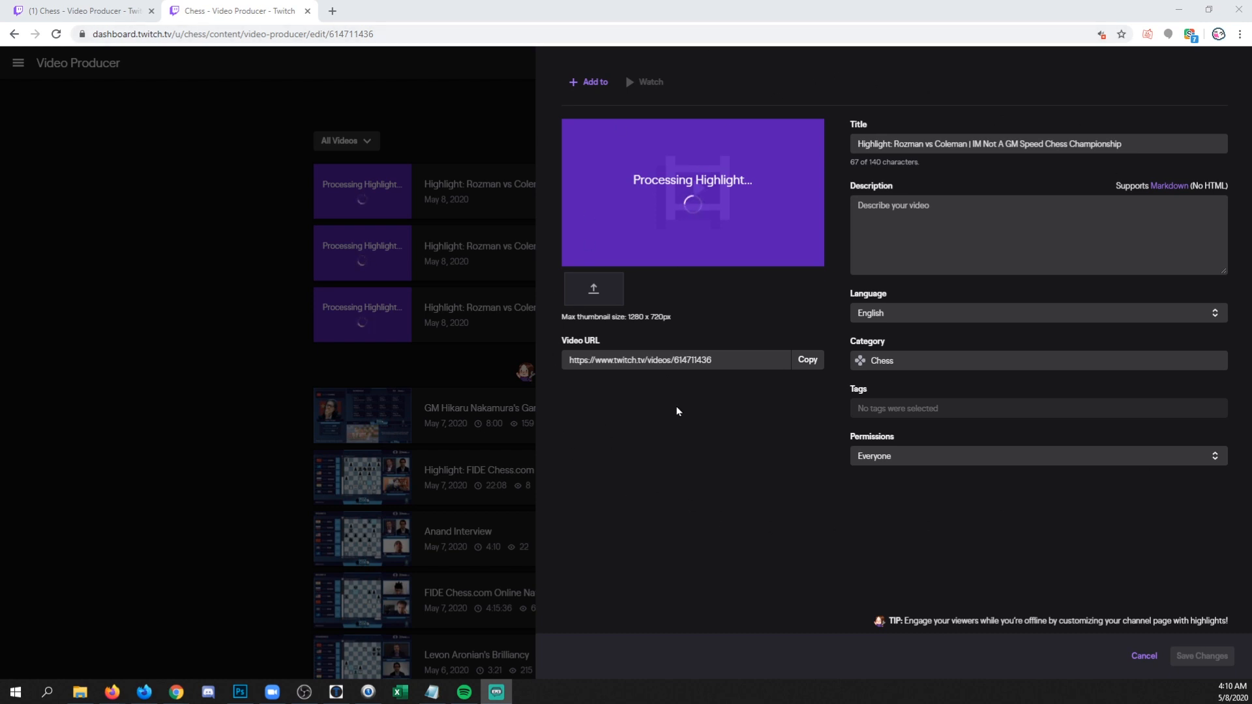
Check the highlight's description and title fields, and set its category to Chess
{"action": "left_click", "coordinate": [978, 204]}
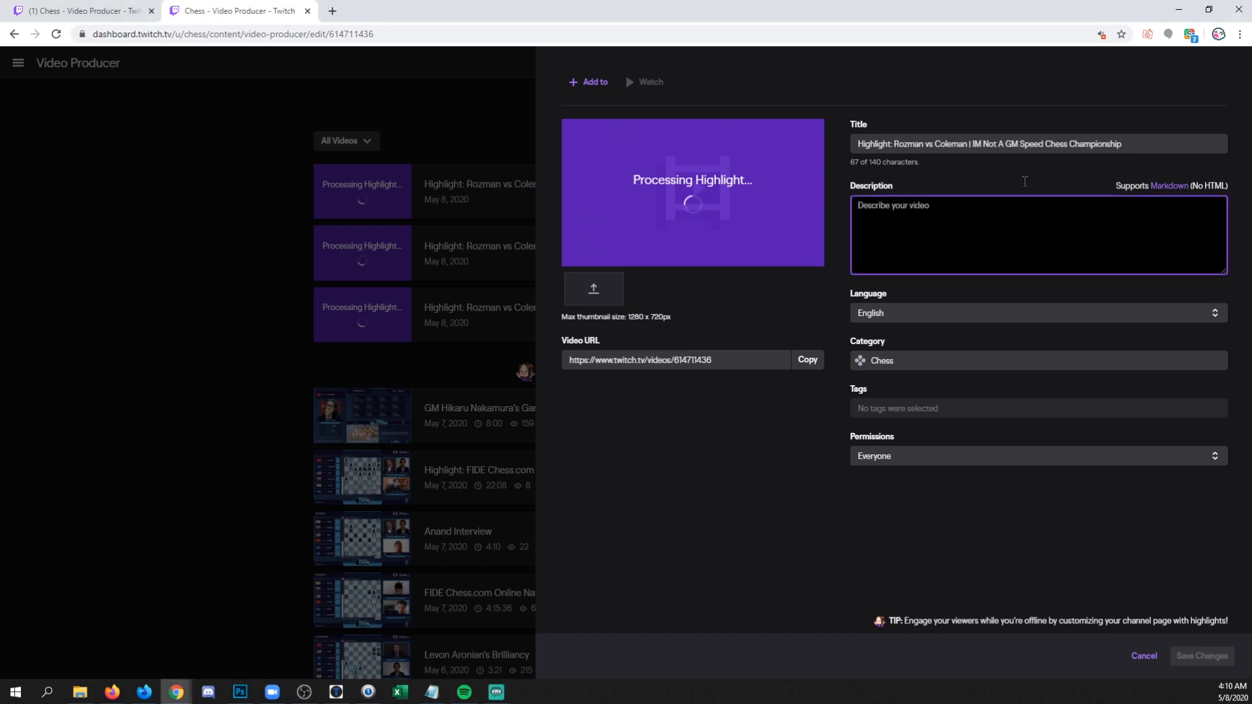
{"action": "left_click_drag", "start_coordinate": [1155, 136], "coordinate": [833, 172]}
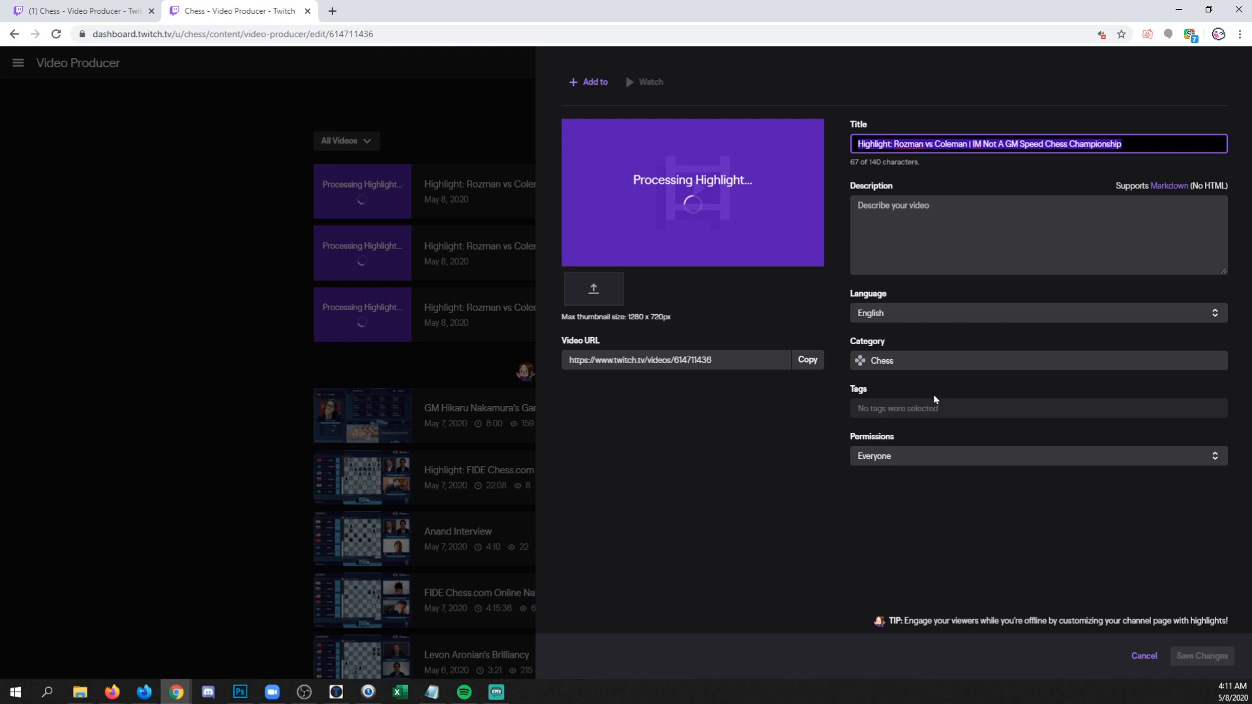
{"action": "left_click", "coordinate": [899, 362]}
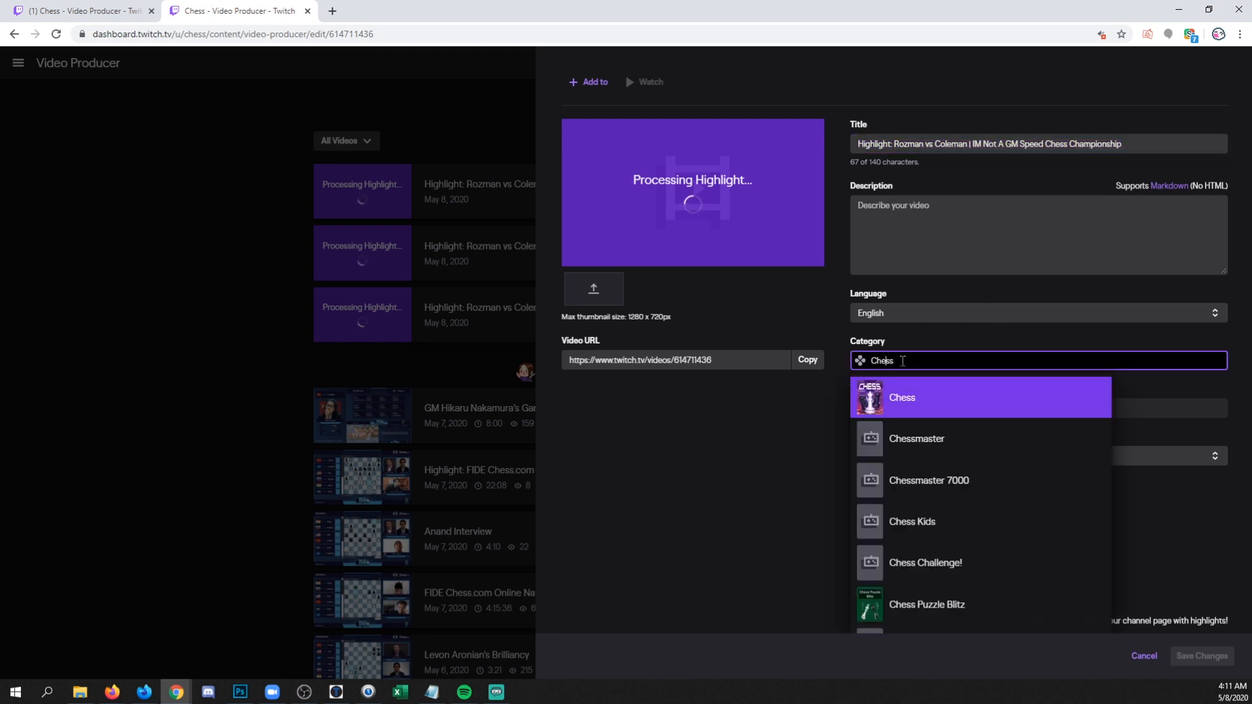
{"action": "left_click", "coordinate": [765, 416]}
{"action": "left_click", "coordinate": [934, 371]}
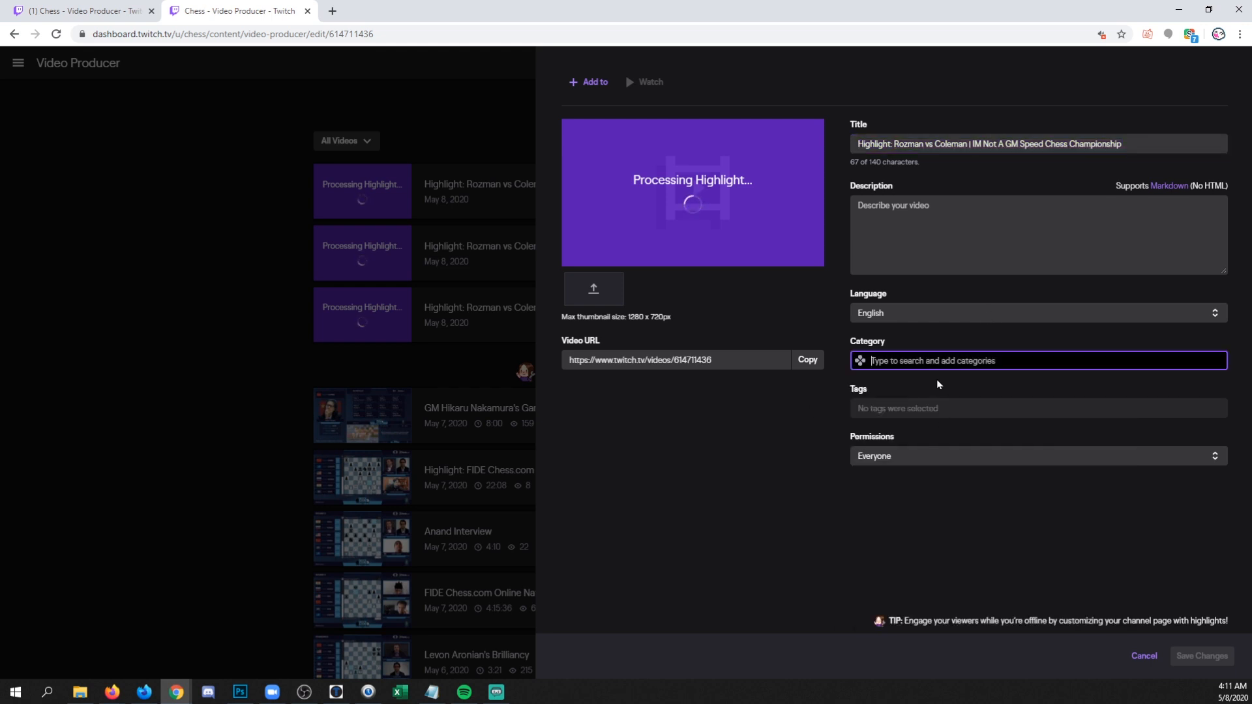
{"action": "type", "text": "chess"}
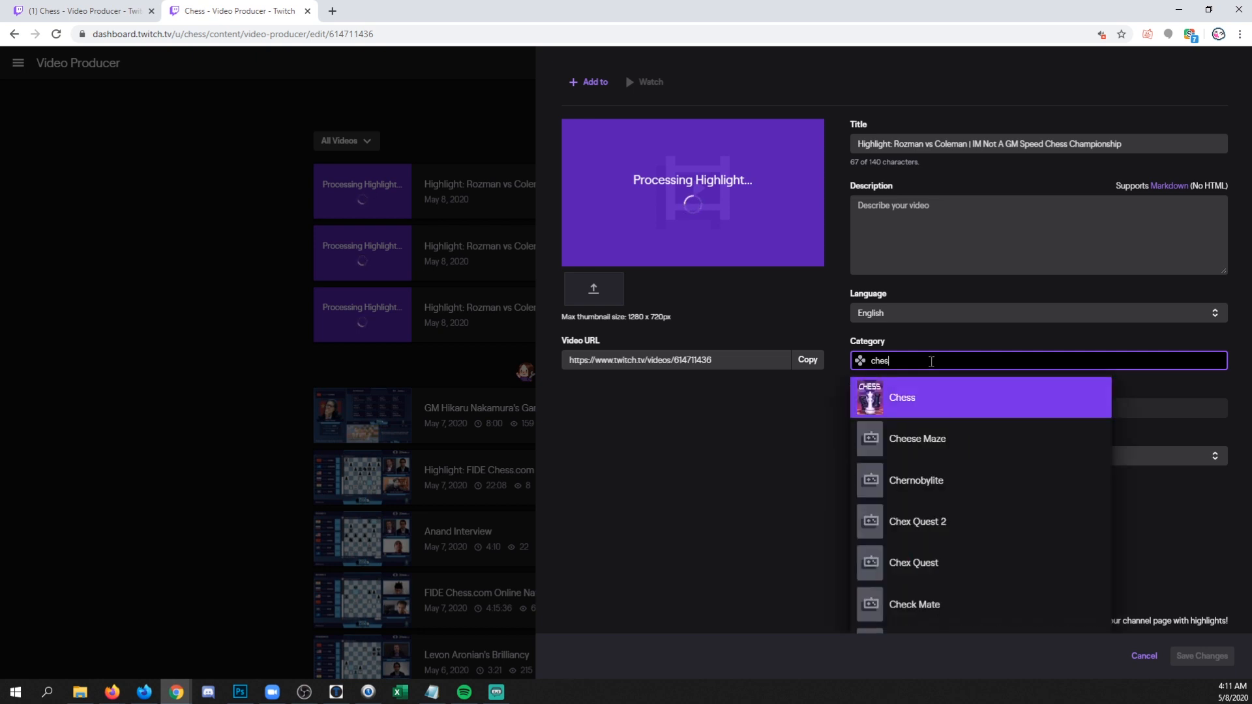
{"action": "left_click", "coordinate": [939, 385]}
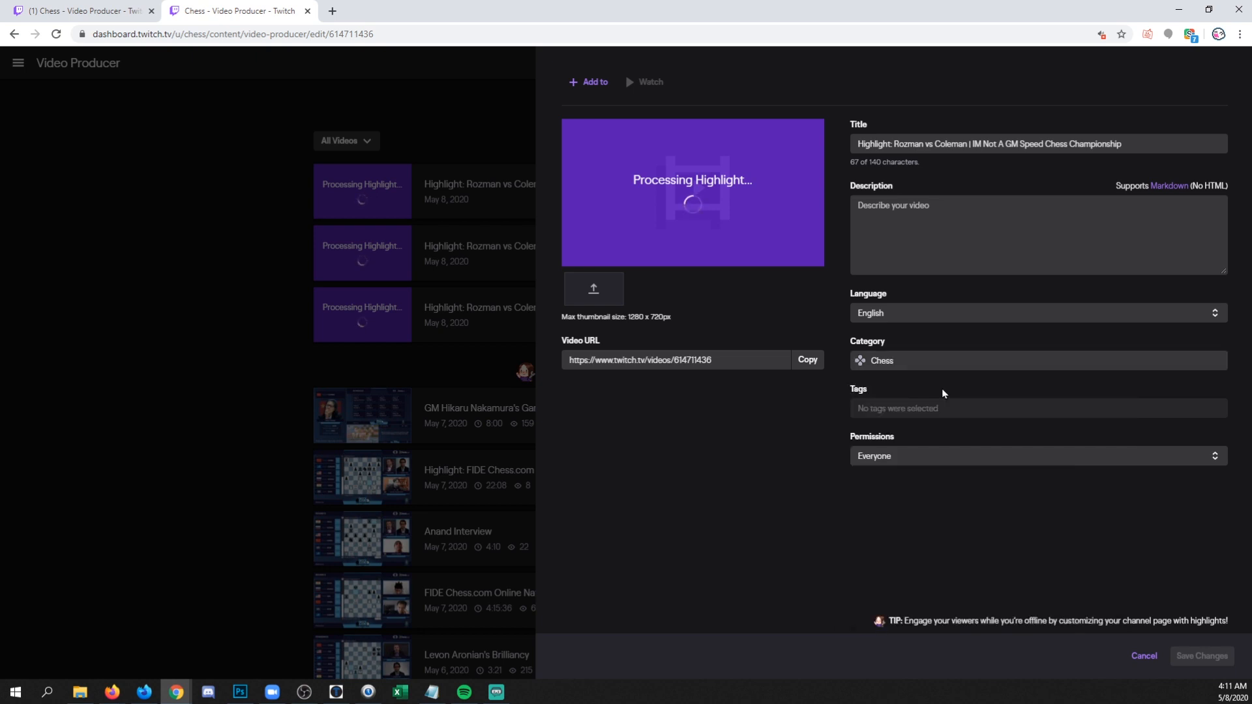
Set the highlight's permissions to Everyone and check the options for adding it to a collection or the rerun queue
{"action": "left_click", "coordinate": [724, 360]}
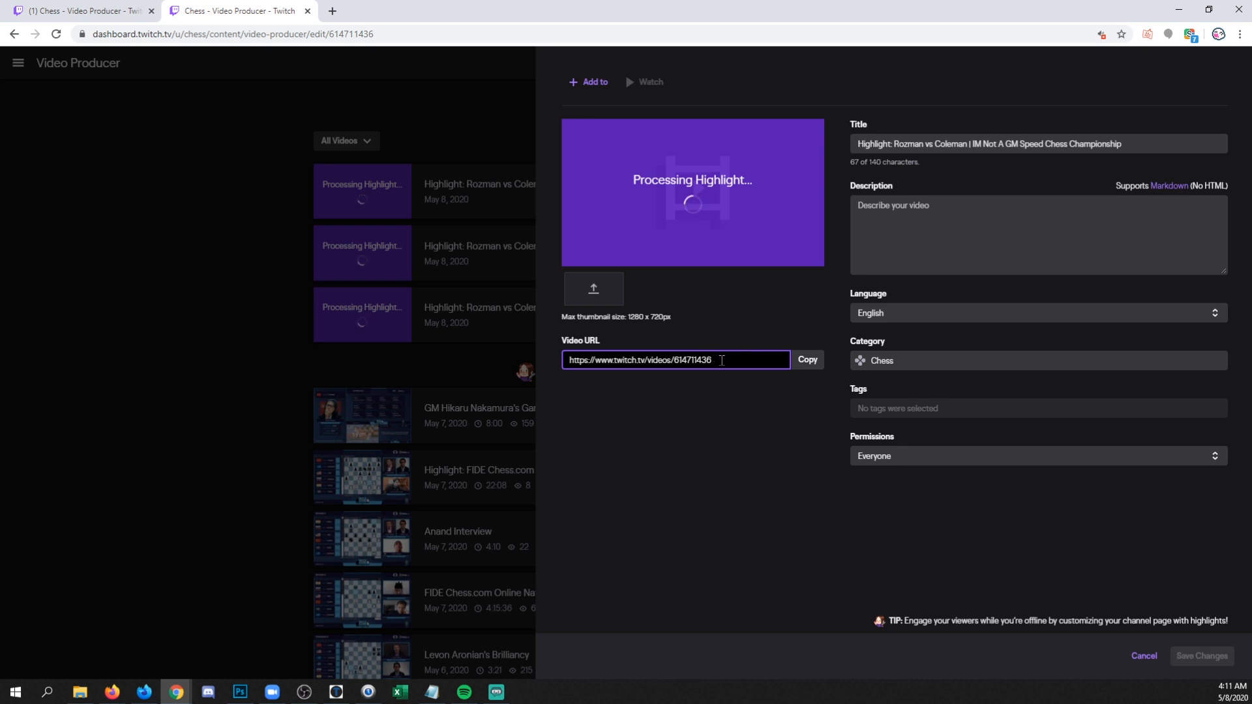
{"action": "left_click", "coordinate": [905, 456]}
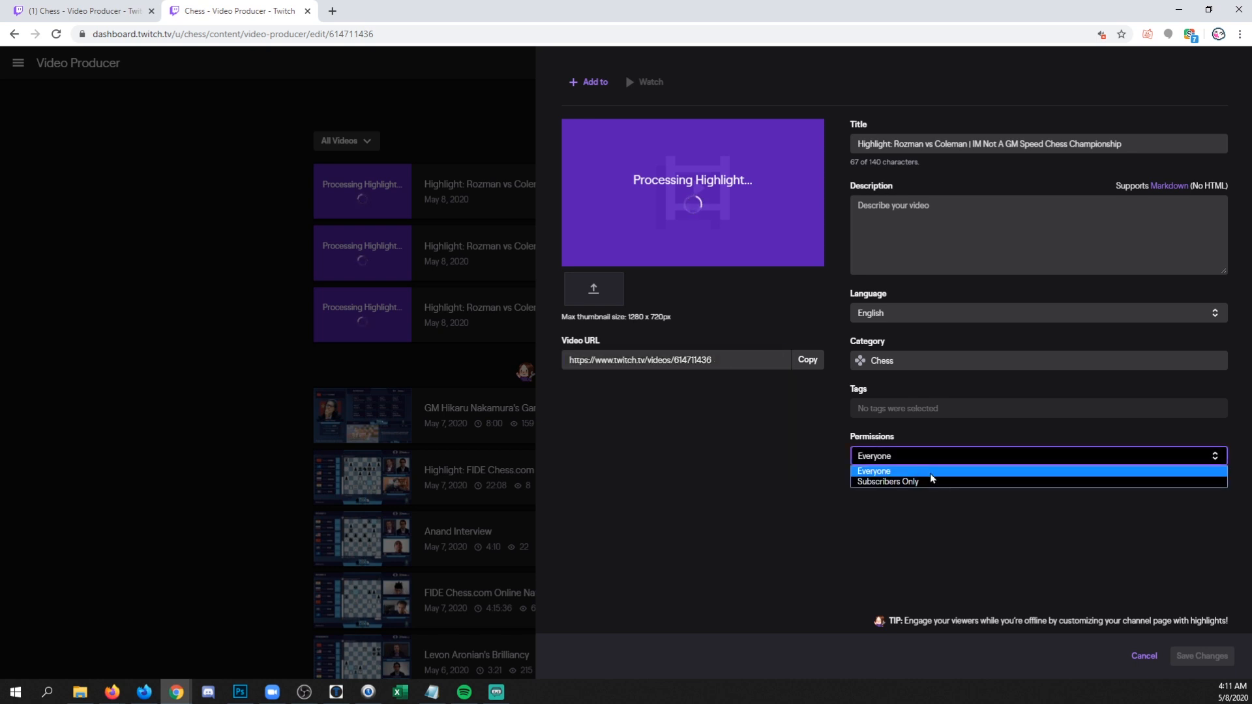
{"action": "left_click", "coordinate": [874, 471]}
{"action": "left_click", "coordinate": [793, 421]}
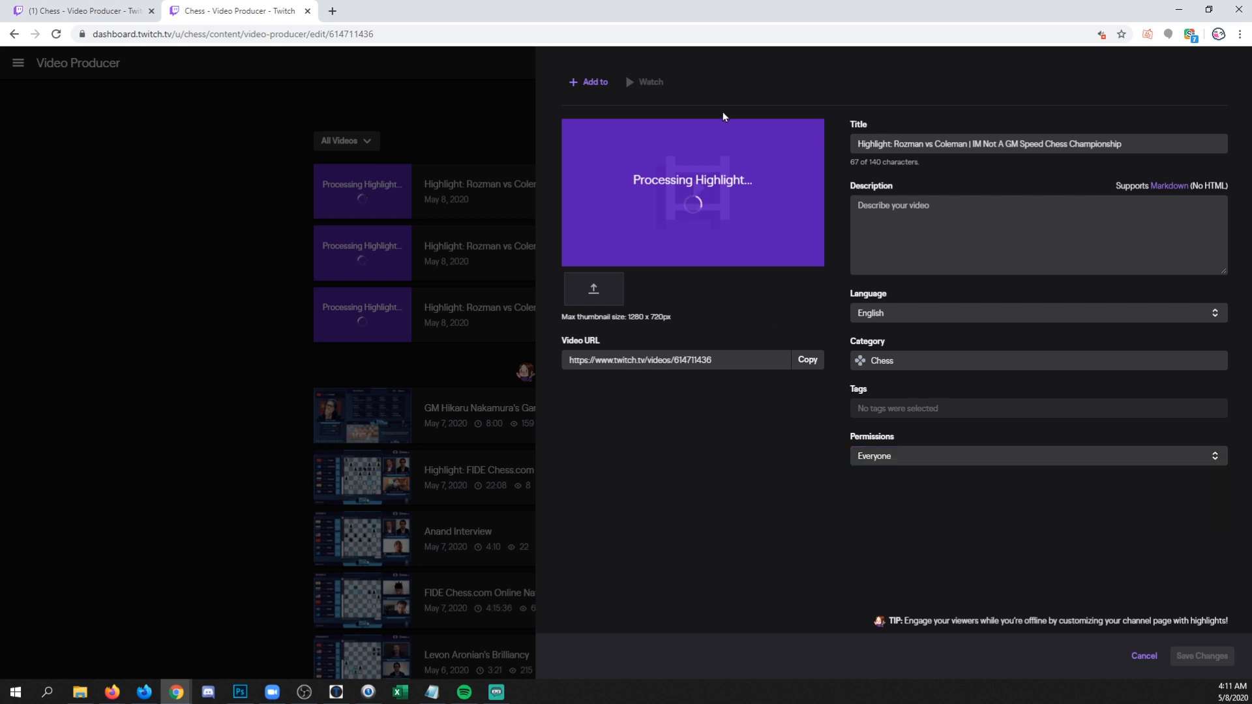
{"action": "left_click", "coordinate": [576, 89]}
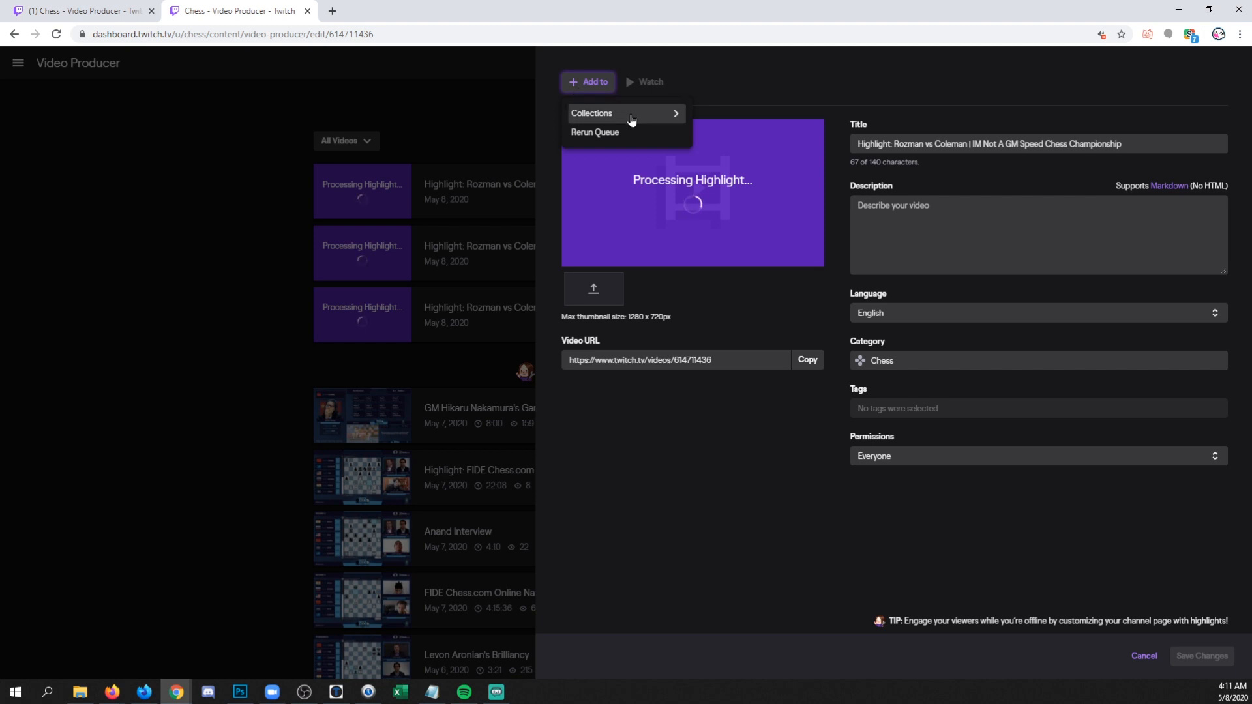
{"action": "left_click", "coordinate": [785, 59]}
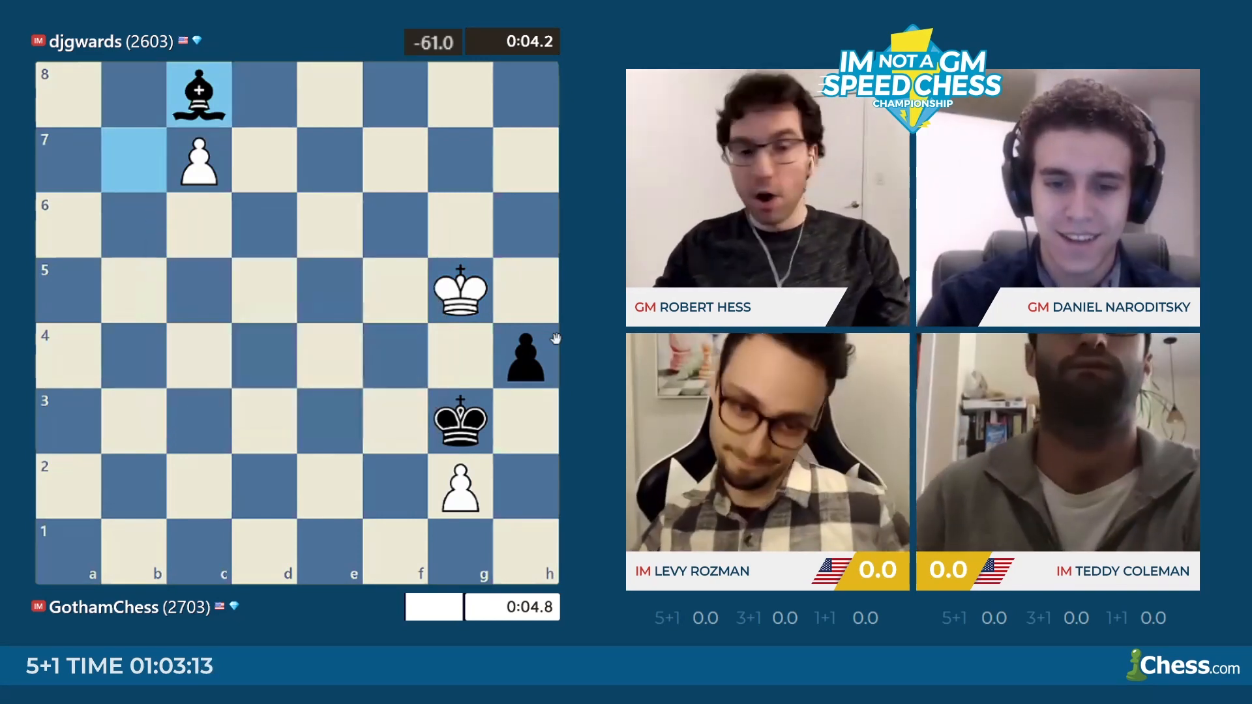
{"action": "right_click", "coordinate": [470, 369]}
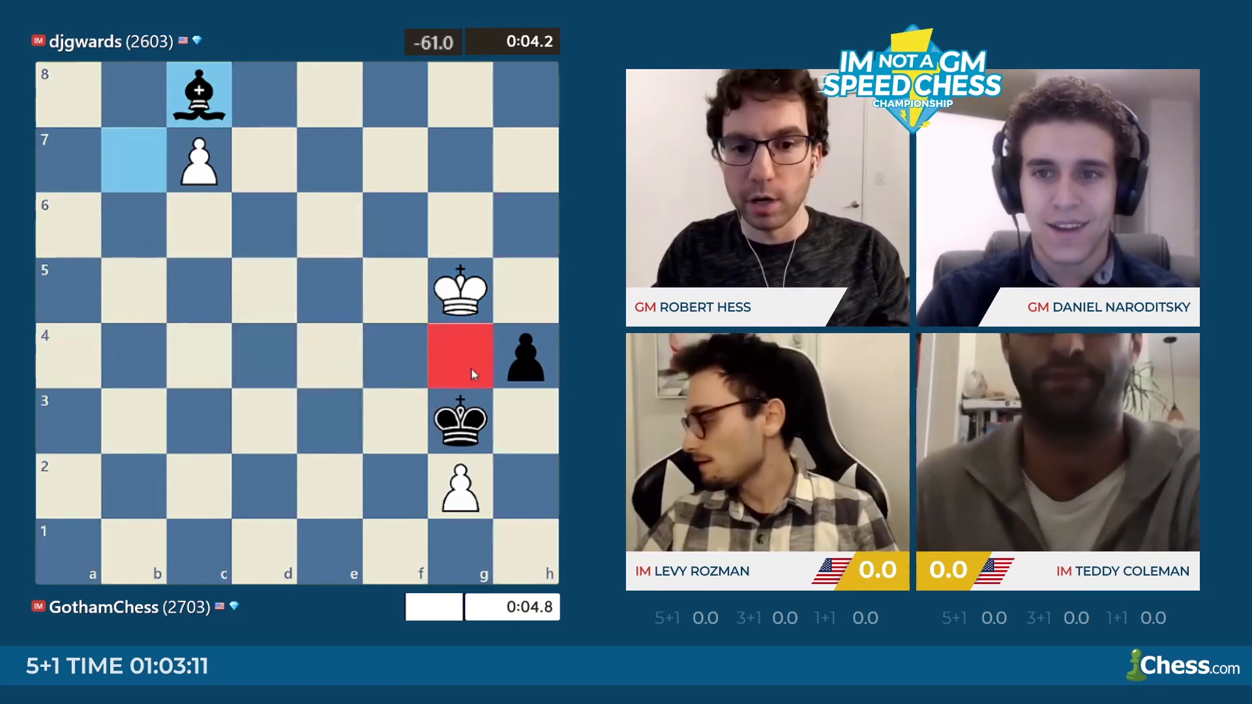